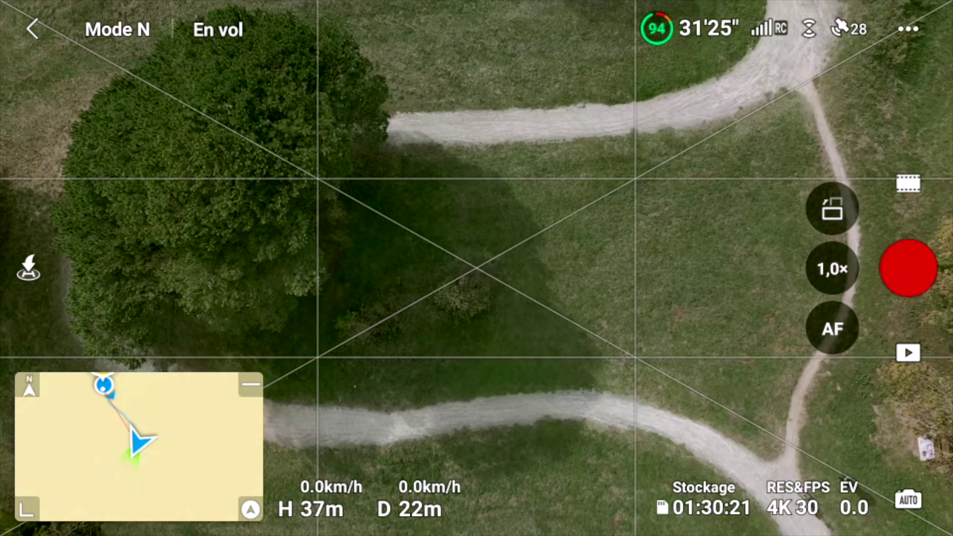
- Start filming the 4K 30 top-down view of the tree and looping bike path from 37 m
{"action": "left_click", "coordinate": [908, 268]}
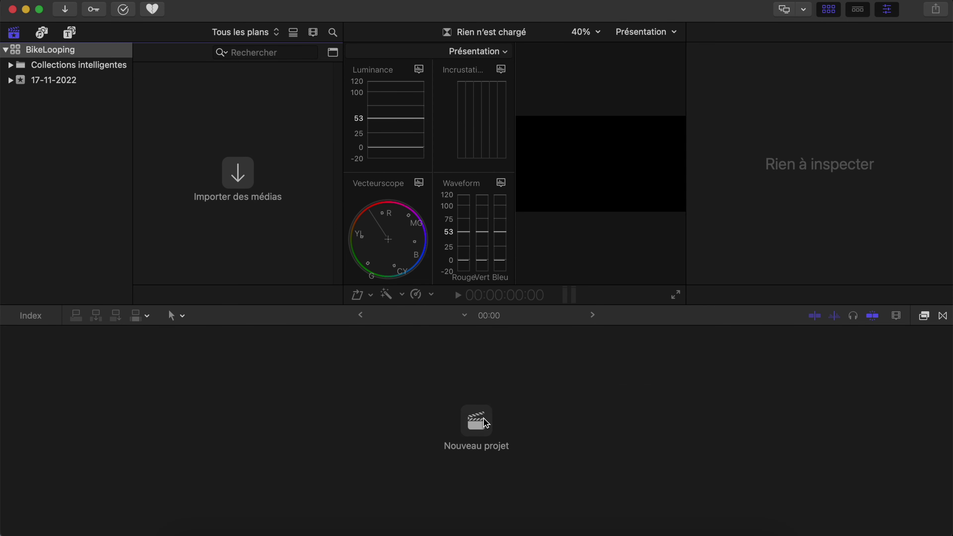
- Make a new project named BikeLoop in event 17-11-2022 with Vertical 2160x3840 video format
{"action": "left_click", "coordinate": [476, 420]}
{"action": "type", "text": "BikeLoop"}
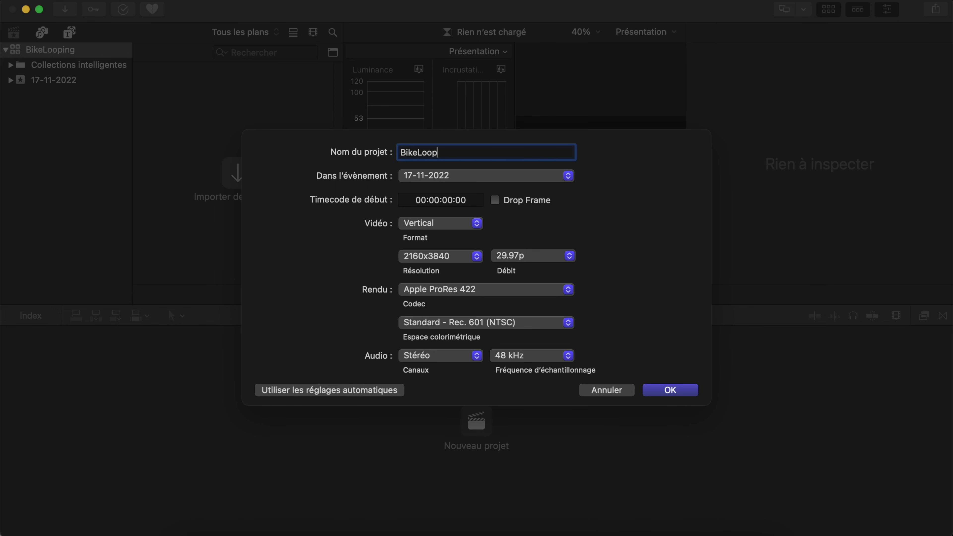
{"action": "left_click", "coordinate": [466, 225]}
{"action": "left_click", "coordinate": [467, 225]}
{"action": "left_click", "coordinate": [665, 392]}
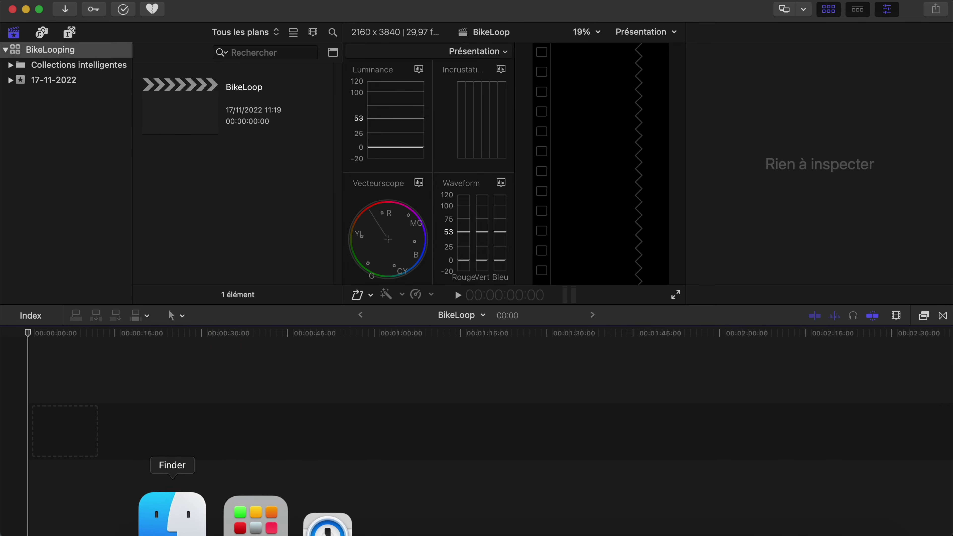
- Add DJI_0043_stab.mp4 from the drone footage folder to the BikeLoop timeline
{"action": "left_click", "coordinate": [170, 520]}
{"action": "left_click_drag", "start_coordinate": [781, 169], "coordinate": [145, 435]}
{"action": "left_click", "coordinate": [145, 436]}
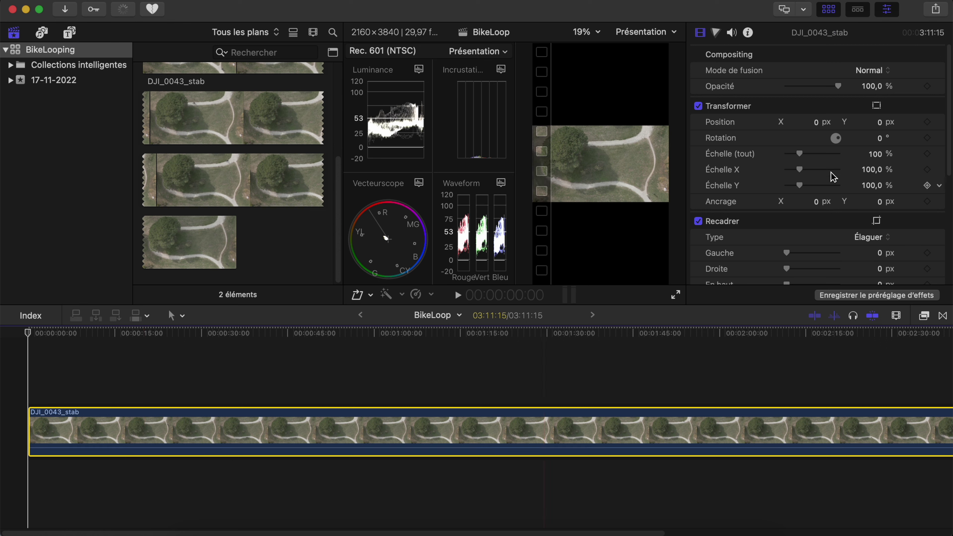
- Rotate the clip -90°, set spatial conform to Fill, scale 59% and Position X 60 px
{"action": "left_click", "coordinate": [880, 140]}
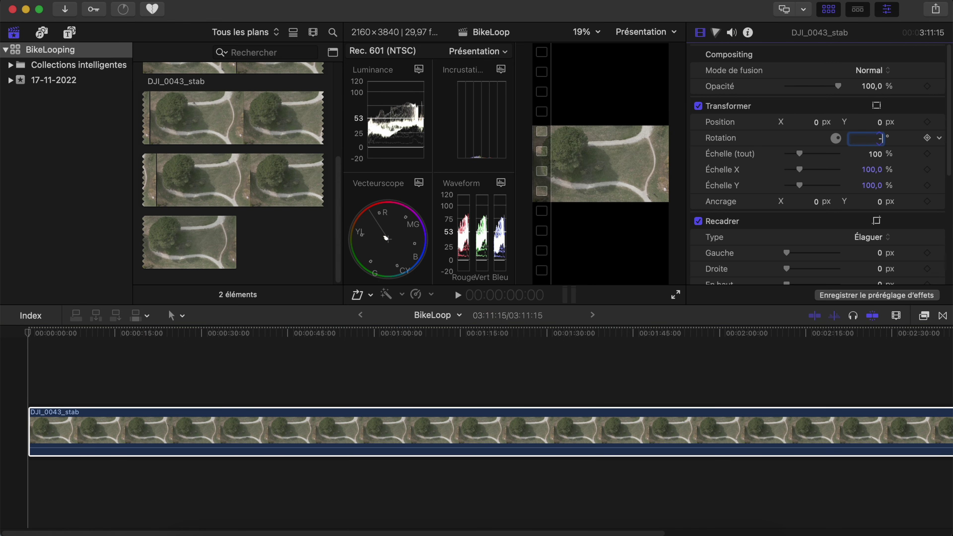
{"action": "key", "text": "Return"}
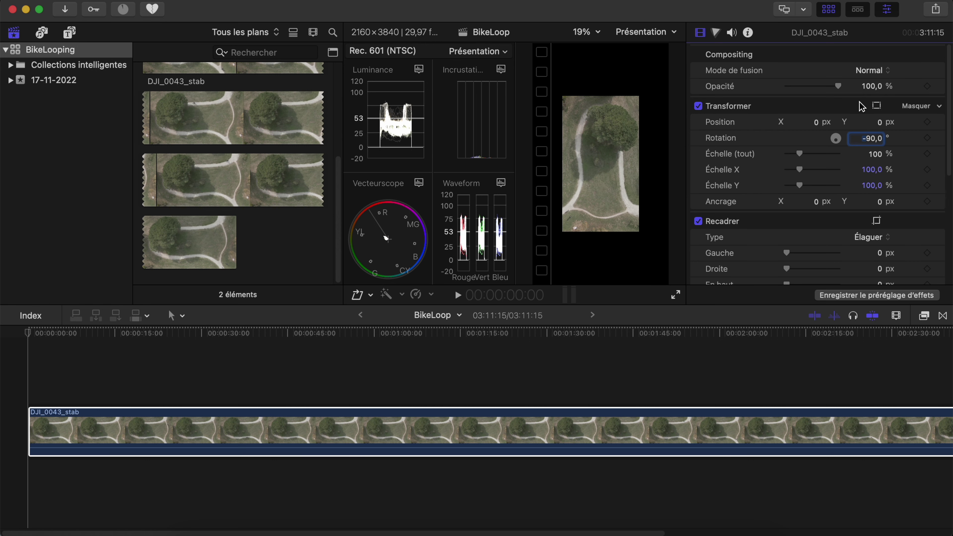
{"action": "left_click", "coordinate": [828, 11]}
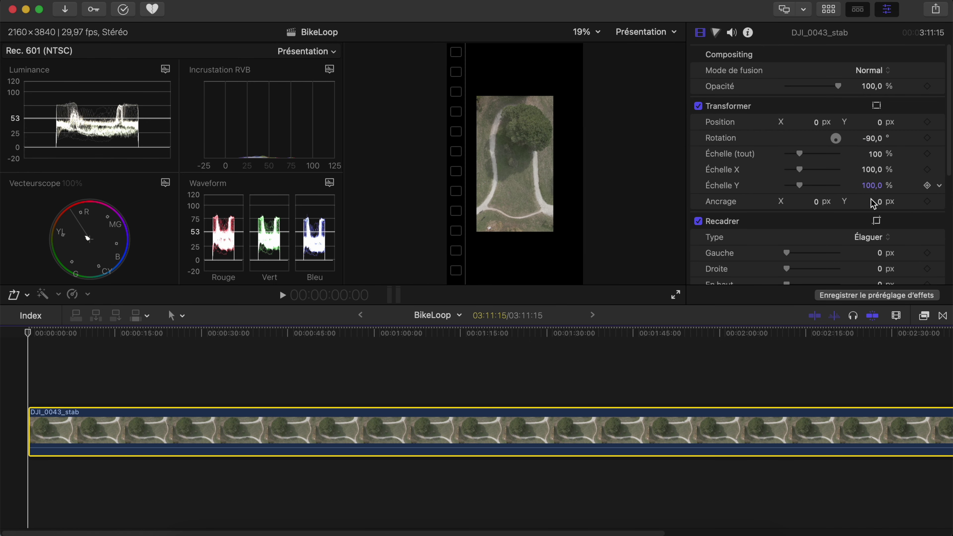
{"action": "scroll", "coordinate": [891, 240], "scroll_direction": "down", "scroll_amount": 5}
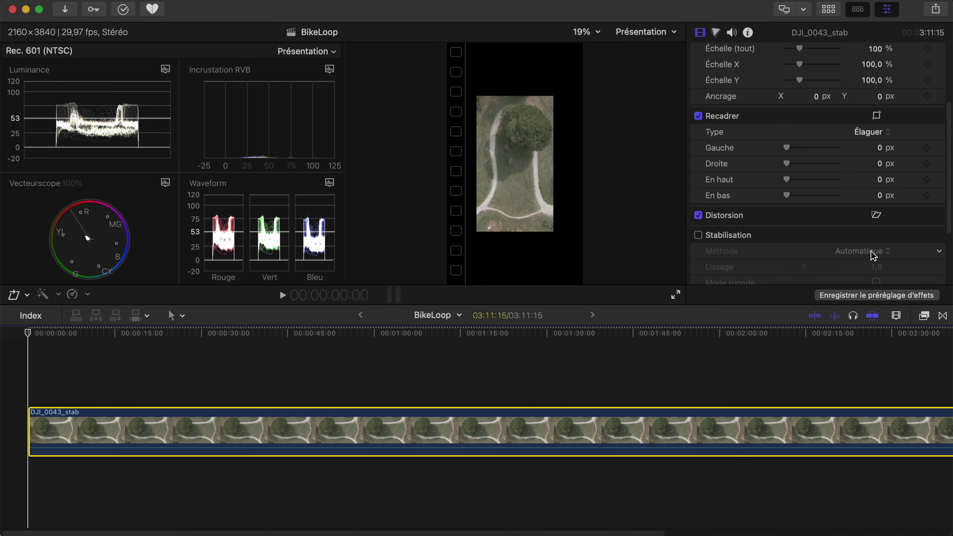
{"action": "scroll", "coordinate": [873, 256], "scroll_direction": "down", "scroll_amount": 4}
{"action": "left_click", "coordinate": [868, 250]}
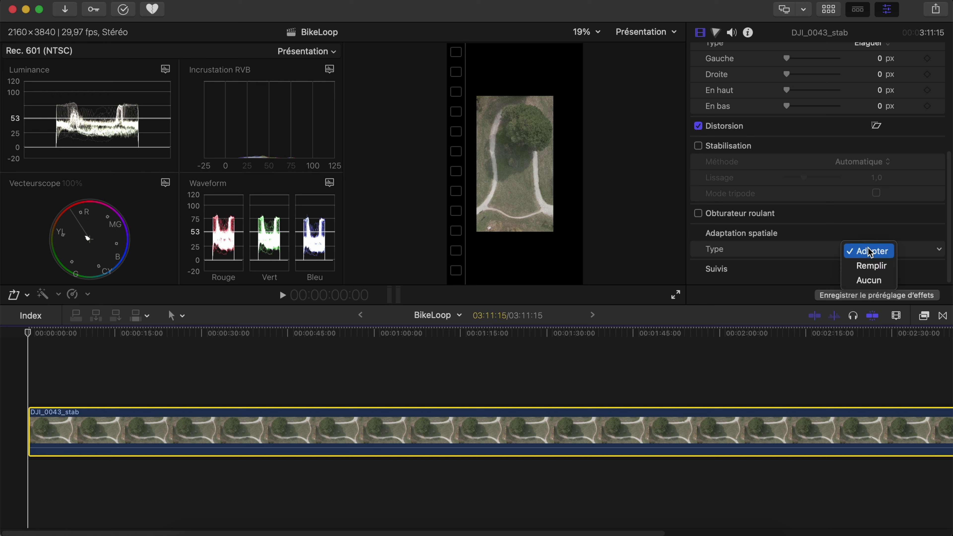
{"action": "left_click", "coordinate": [870, 265]}
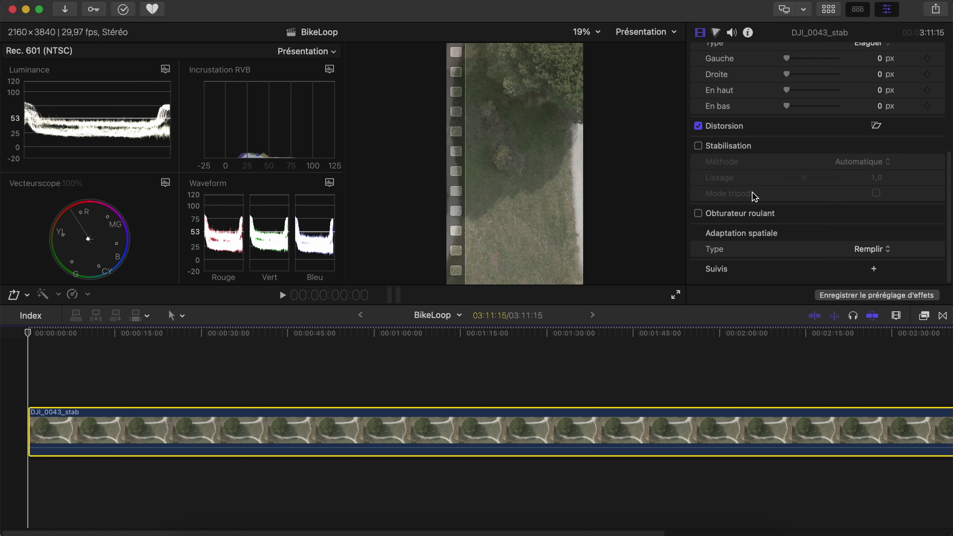
{"action": "scroll", "coordinate": [818, 166], "scroll_direction": "up", "scroll_amount": 9}
{"action": "left_click_drag", "start_coordinate": [800, 154], "coordinate": [798, 155]}
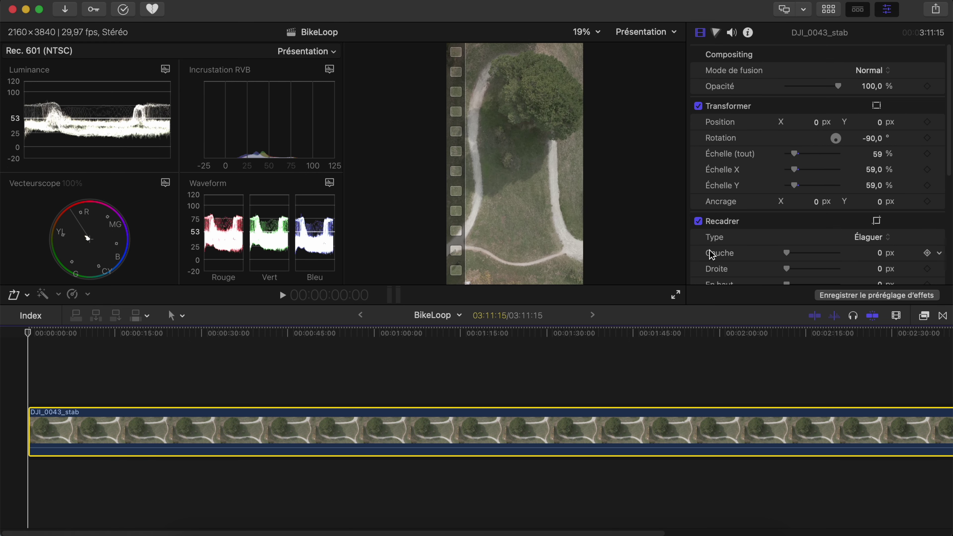
{"action": "mouse_move", "coordinate": [822, 126]}
{"action": "left_mouse_down"}
{"action": "mouse_move", "coordinate": [799, 124]}
{"action": "mouse_move", "coordinate": [833, 127]}
{"action": "left_mouse_up"}
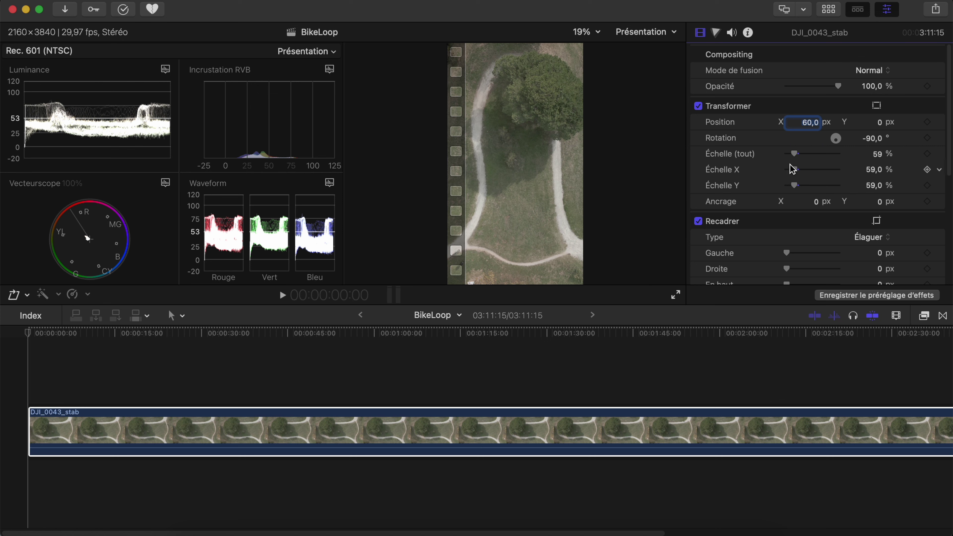
- Scrub to the new start point and trim DJI_0043_stab's opening 32 seconds, leaving 02:39:06
{"action": "left_click", "coordinate": [74, 364]}
{"action": "left_click", "coordinate": [73, 334]}
{"action": "left_click", "coordinate": [17, 335]}
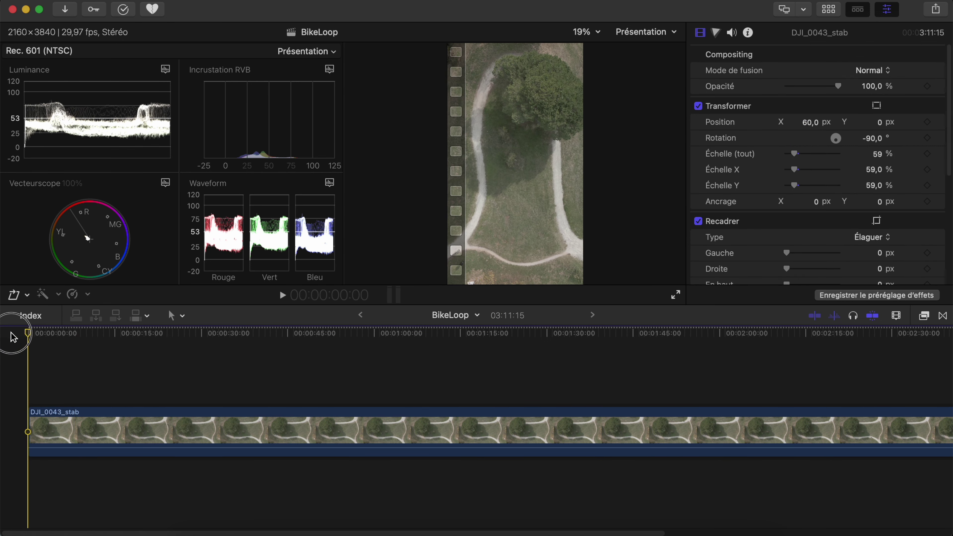
{"action": "left_click", "coordinate": [57, 335]}
{"action": "left_click_drag", "start_coordinate": [60, 348], "coordinate": [200, 335]}
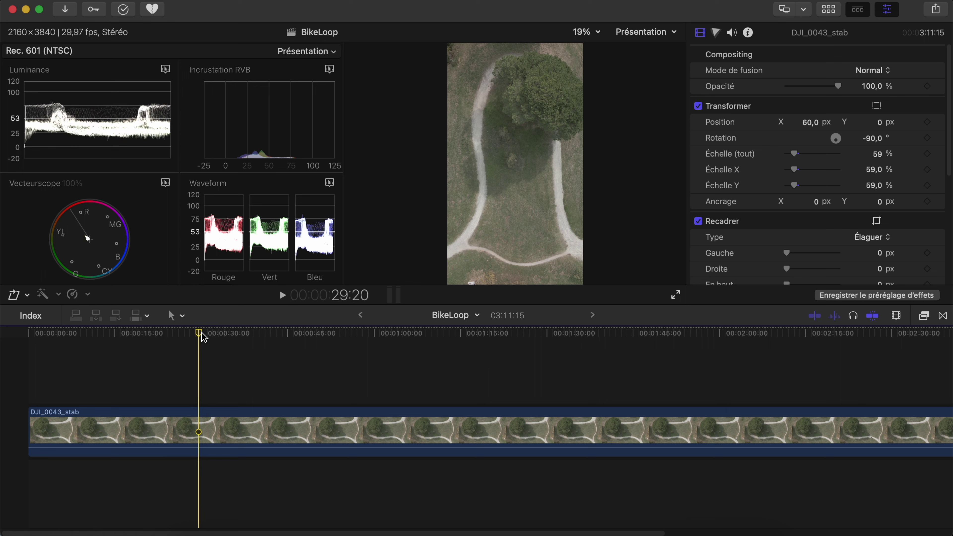
{"action": "left_click_drag", "start_coordinate": [202, 332], "coordinate": [258, 340]}
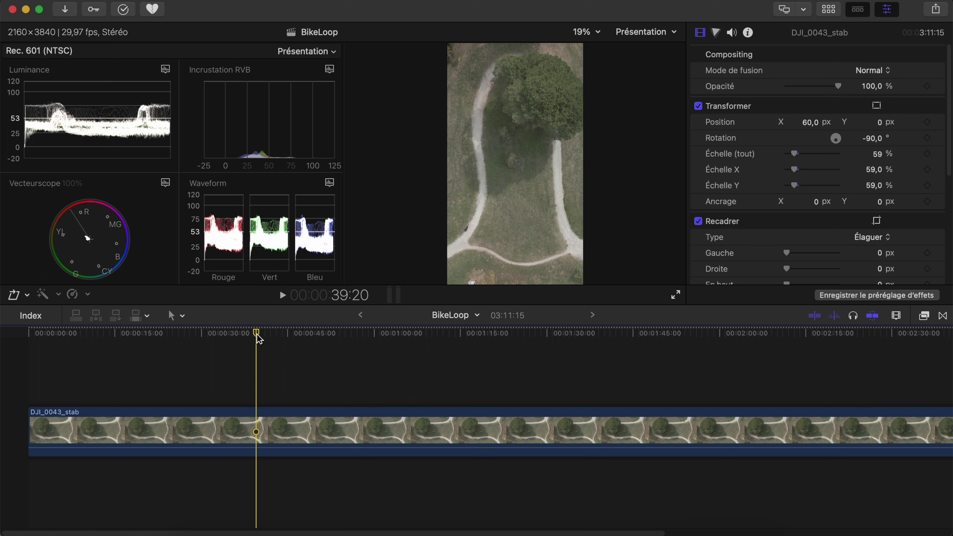
{"action": "left_click_drag", "start_coordinate": [256, 331], "coordinate": [213, 336]}
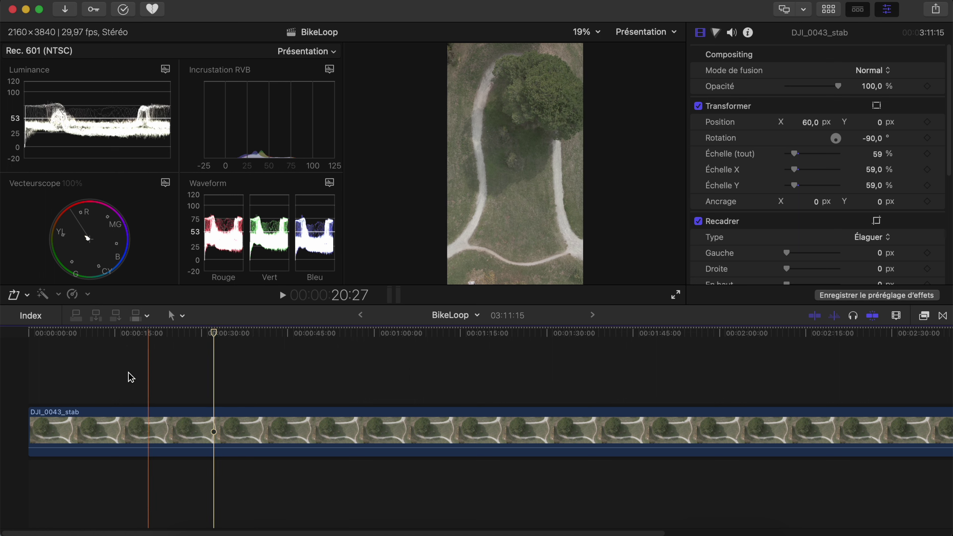
{"action": "left_click_drag", "start_coordinate": [30, 431], "coordinate": [214, 432]}
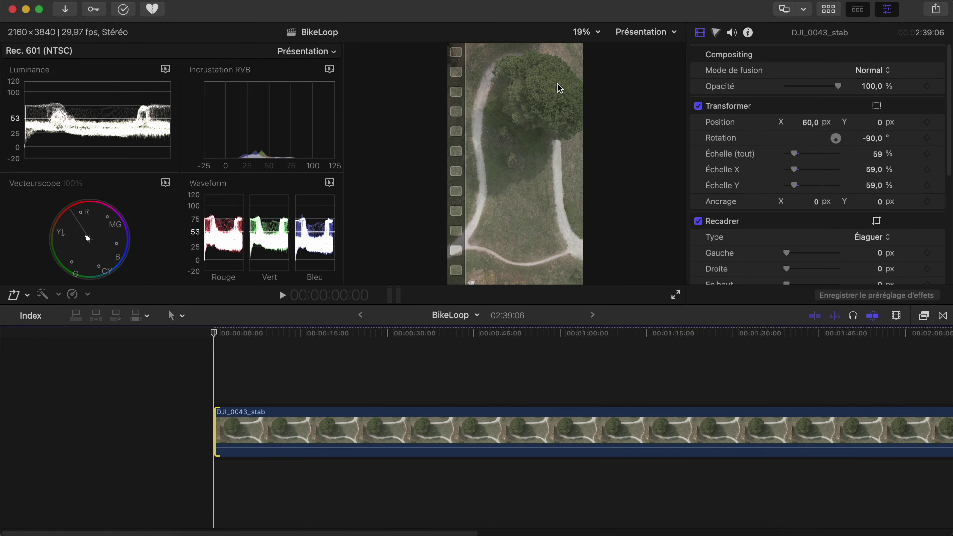
- Blade the clip where the loop ends and delete the footage after the cut
{"action": "left_click", "coordinate": [218, 333]}
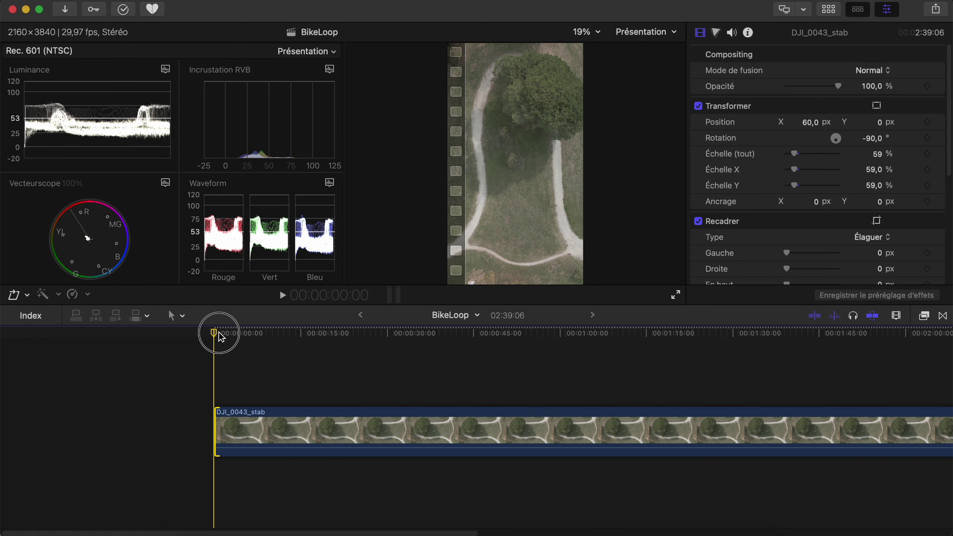
{"action": "left_click_drag", "start_coordinate": [220, 333], "coordinate": [334, 338]}
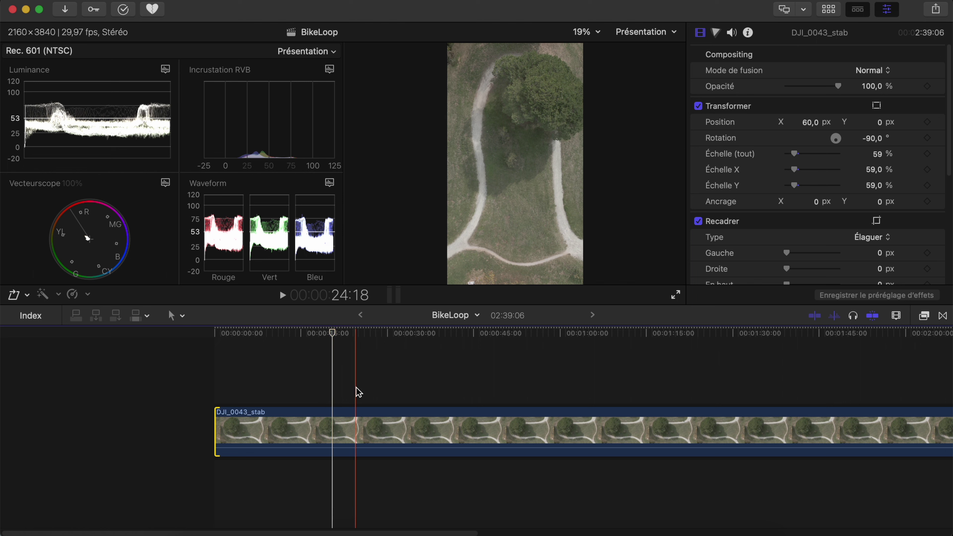
{"action": "key", "text": "b"}
{"action": "left_click", "coordinate": [332, 418]}
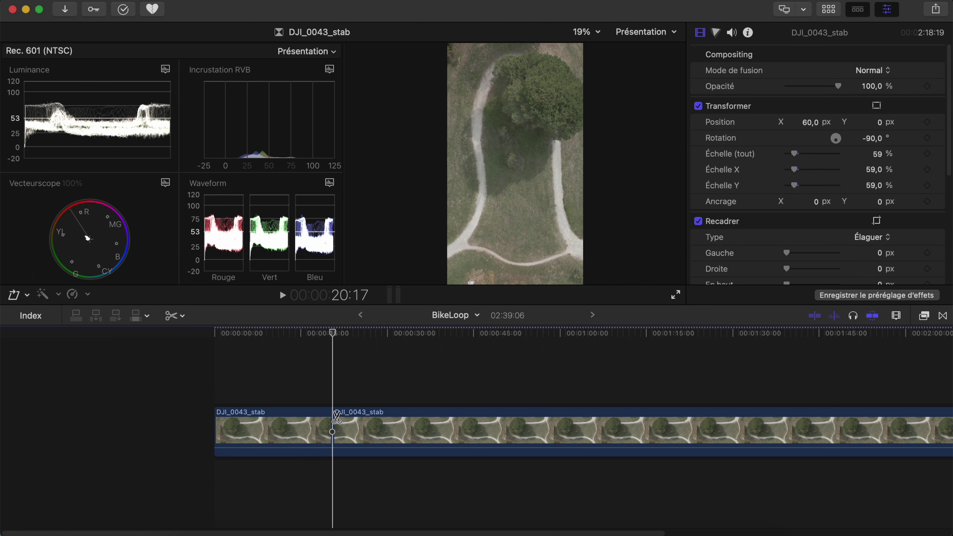
{"action": "key", "text": "a"}
{"action": "left_click", "coordinate": [349, 419]}
{"action": "key", "text": "Delete"}
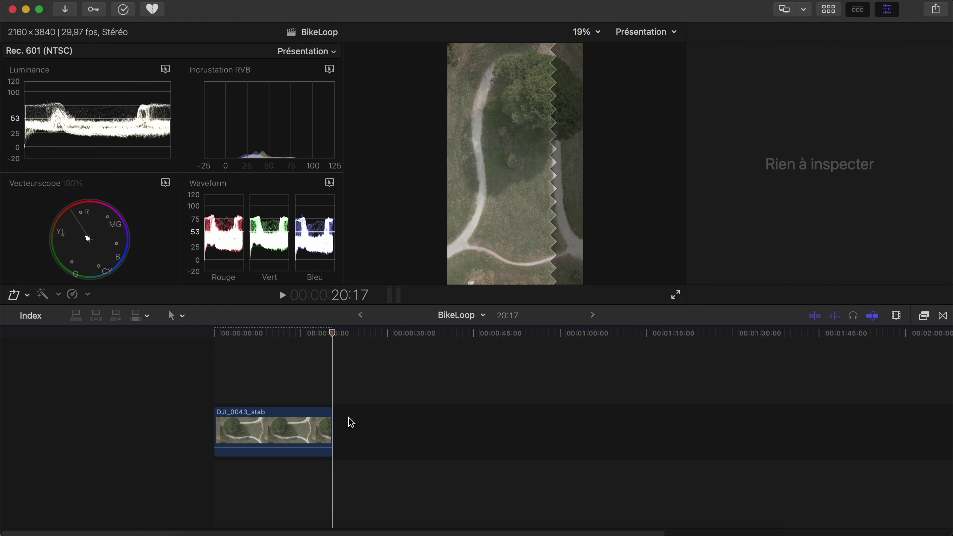
- Preview the loop and fine-tune the clip's end so BikeLoop runs 21:25
{"action": "left_click", "coordinate": [238, 345]}
{"action": "left_click", "coordinate": [205, 352]}
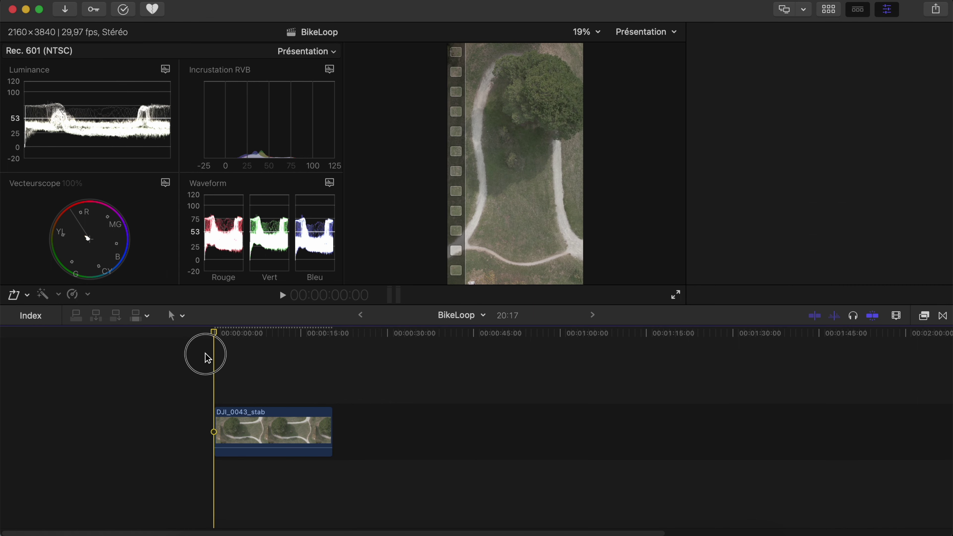
{"action": "left_click", "coordinate": [272, 369]}
{"action": "left_click_drag", "start_coordinate": [271, 368], "coordinate": [329, 379]}
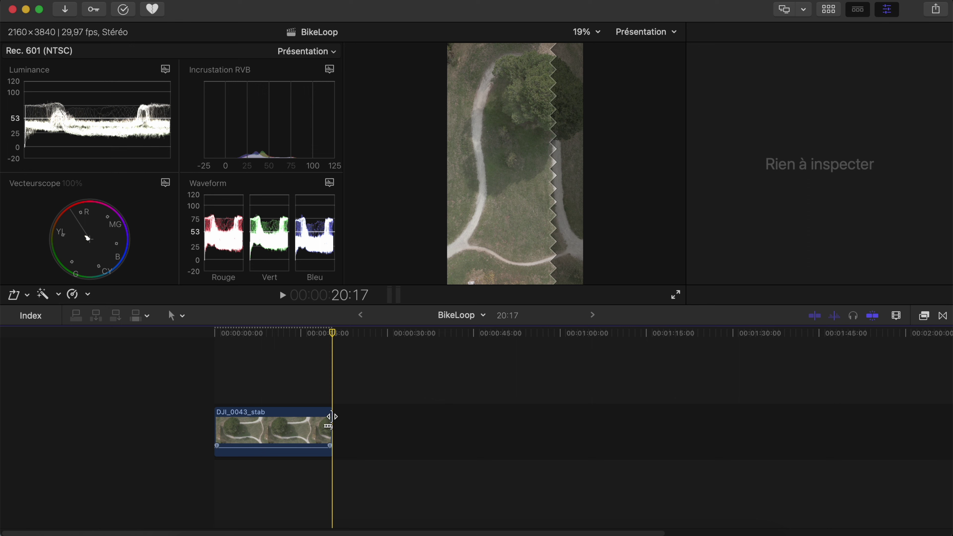
{"action": "left_click_drag", "start_coordinate": [332, 417], "coordinate": [338, 415]}
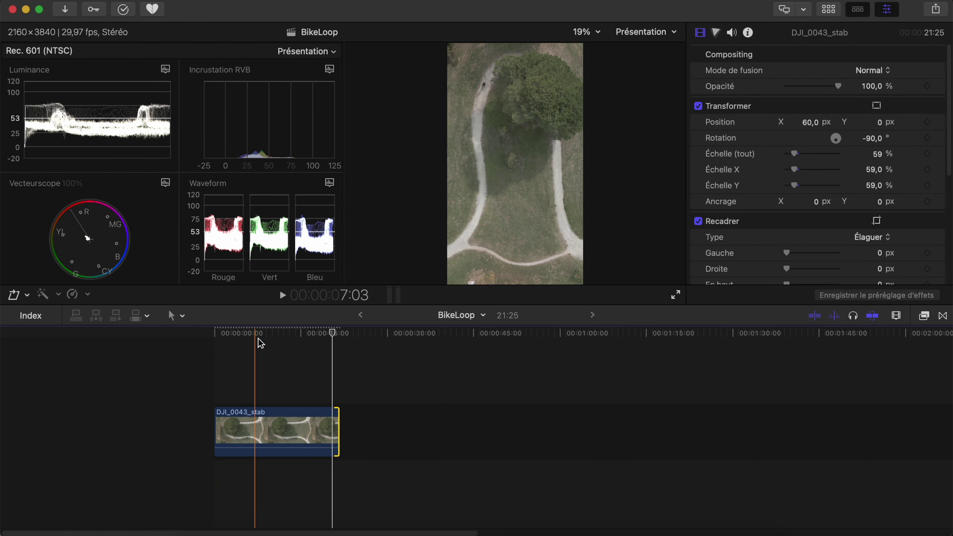
- Apply Color Wheels: lift highlights, lower shadows, tweak midtones and slightly raise Général saturation
{"action": "left_click", "coordinate": [300, 432]}
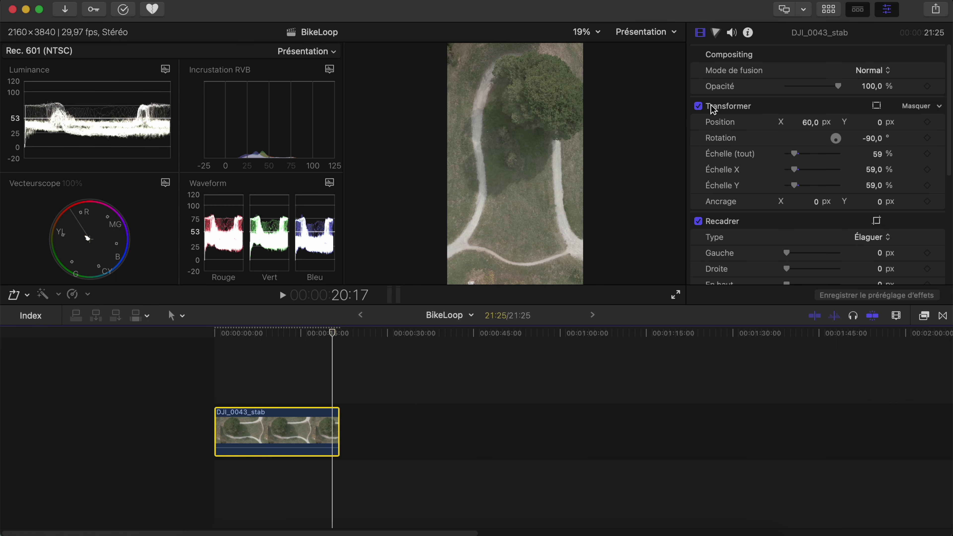
{"action": "left_click", "coordinate": [716, 33]}
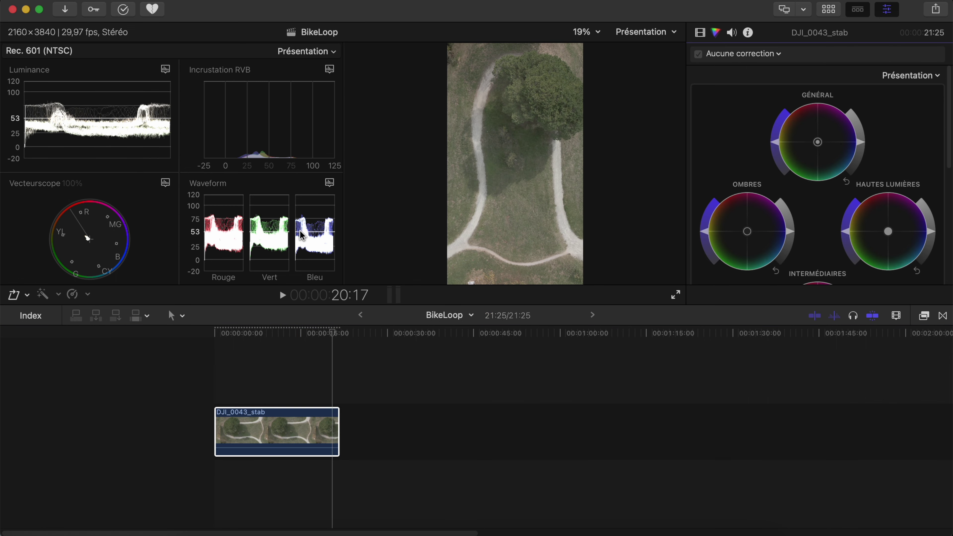
{"action": "left_click_drag", "start_coordinate": [934, 232], "coordinate": [933, 212]}
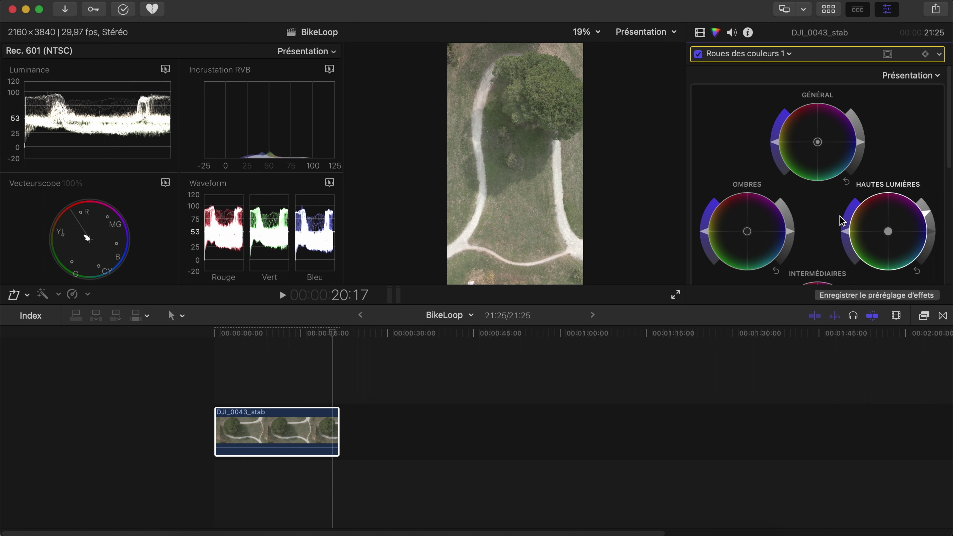
{"action": "left_click_drag", "start_coordinate": [789, 232], "coordinate": [790, 243]}
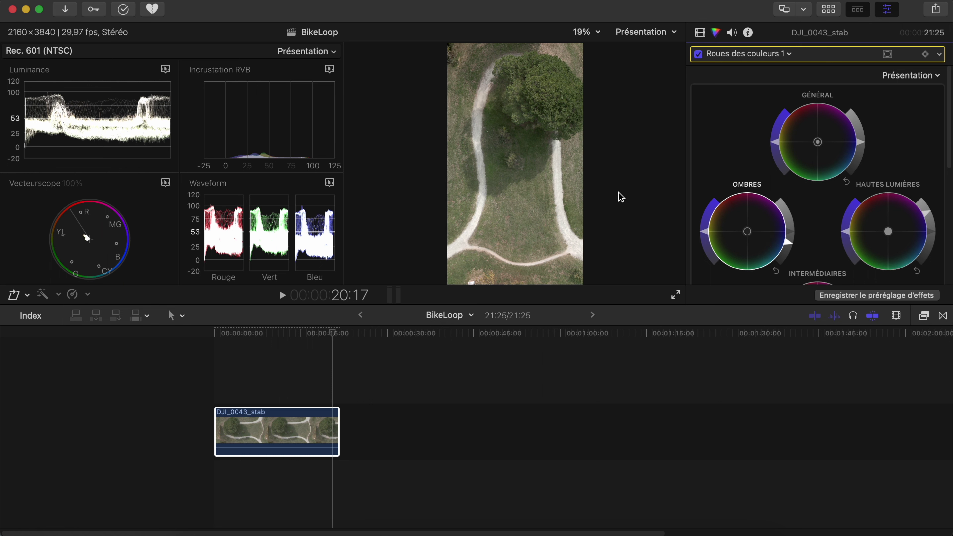
{"action": "scroll", "coordinate": [816, 207], "scroll_direction": "down", "scroll_amount": 2}
{"action": "scroll", "coordinate": [866, 260], "scroll_direction": "down", "scroll_amount": 1}
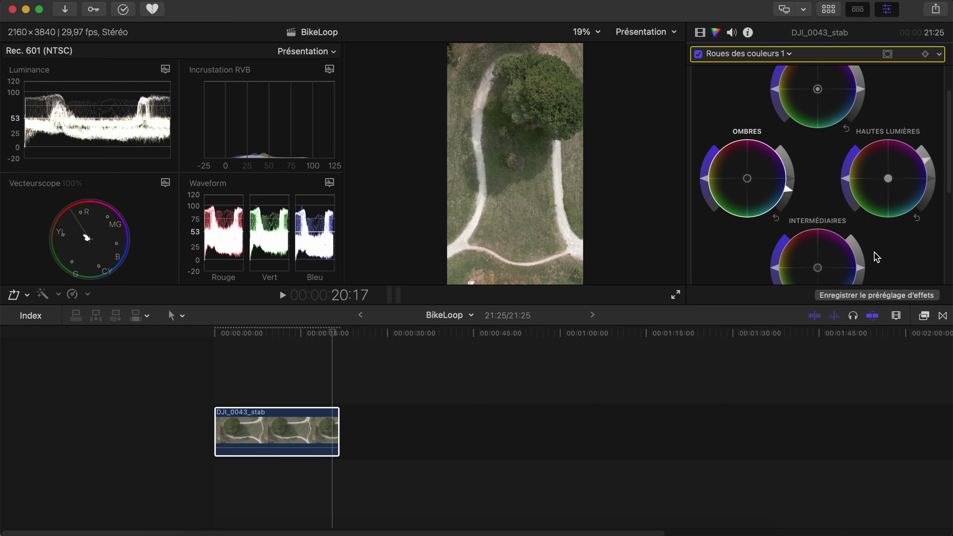
{"action": "left_click_drag", "start_coordinate": [862, 265], "coordinate": [858, 274]}
{"action": "scroll", "coordinate": [814, 186], "scroll_direction": "up", "scroll_amount": 3}
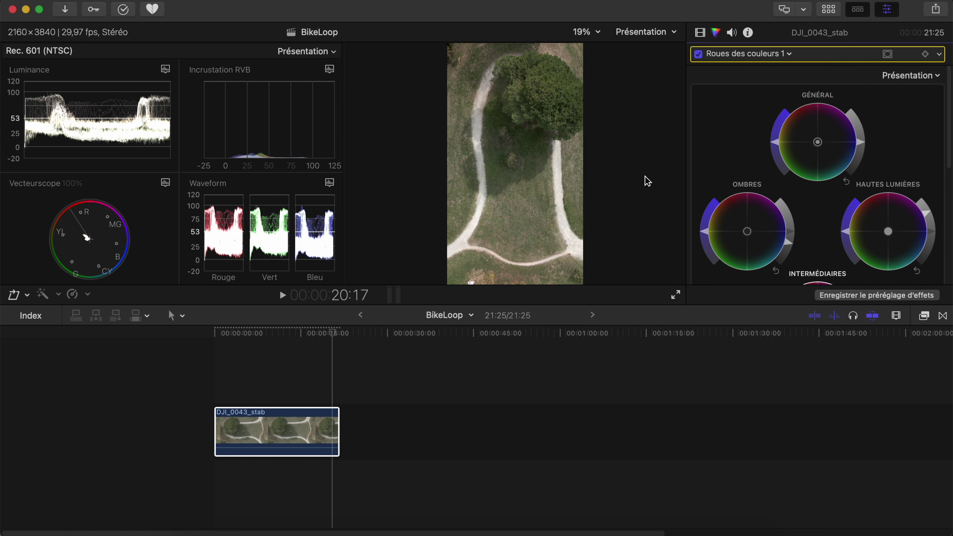
{"action": "left_click_drag", "start_coordinate": [779, 143], "coordinate": [780, 122]}
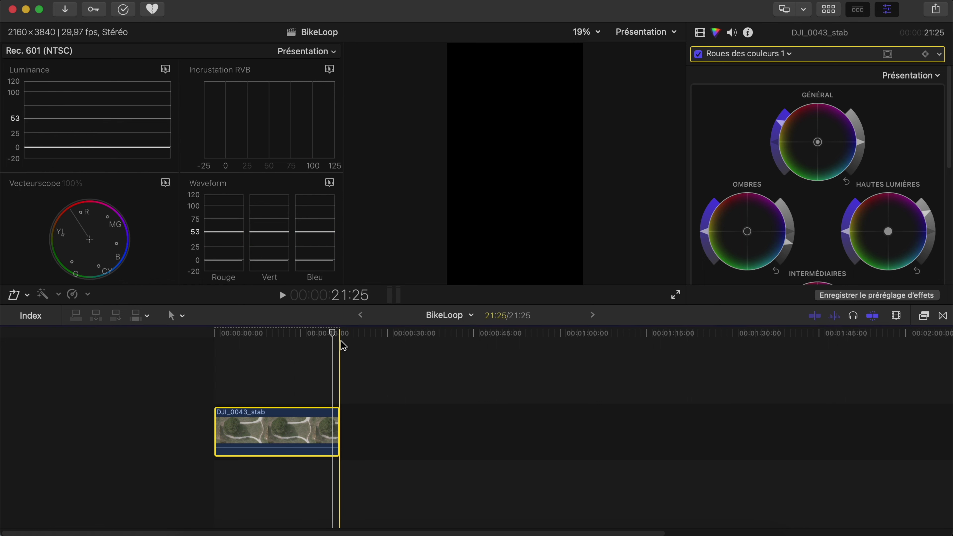
{"action": "left_click_drag", "start_coordinate": [332, 336], "coordinate": [214, 344]}
- Turn the loop clip into a compound clip named BikeLoop Plan, then park the playhead at 12:05
{"action": "right_click", "coordinate": [314, 428]}
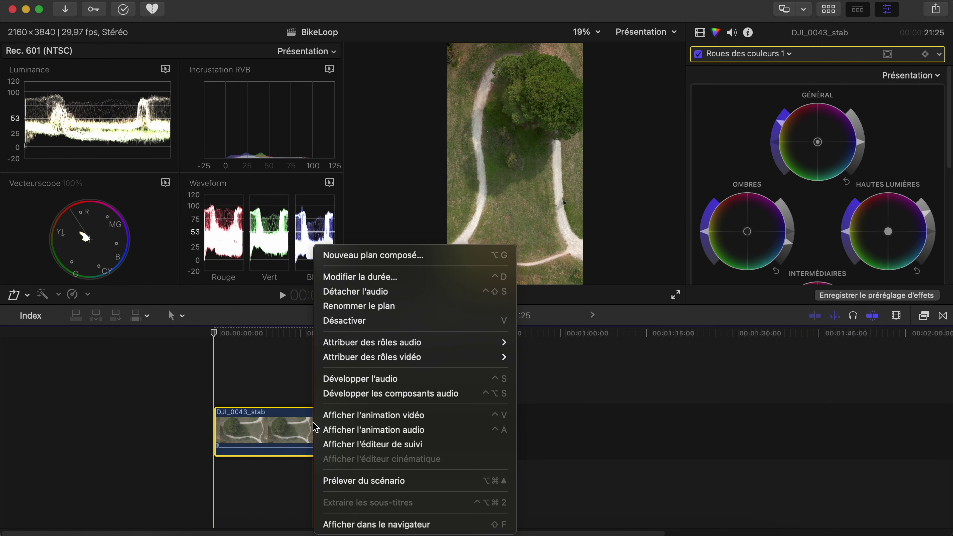
{"action": "left_click", "coordinate": [413, 257]}
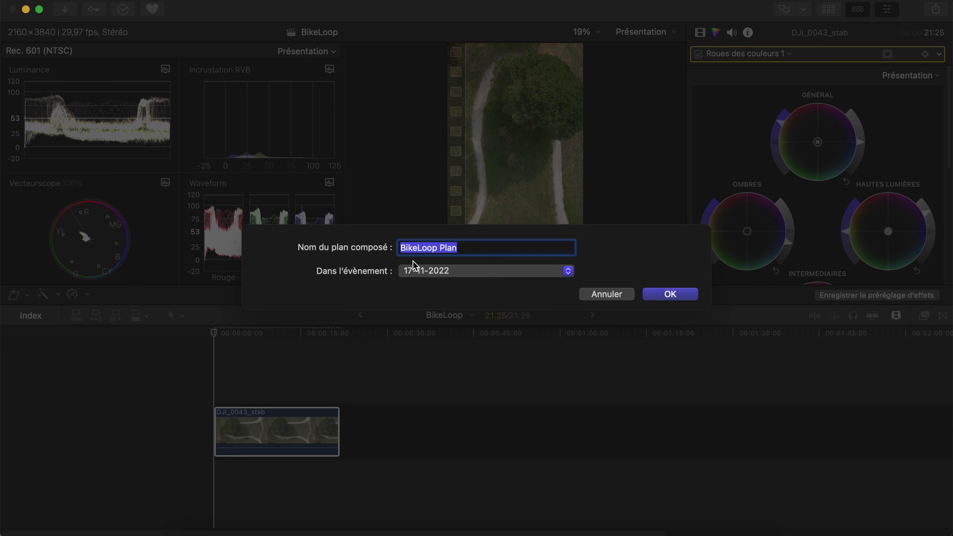
{"action": "key", "text": "Return"}
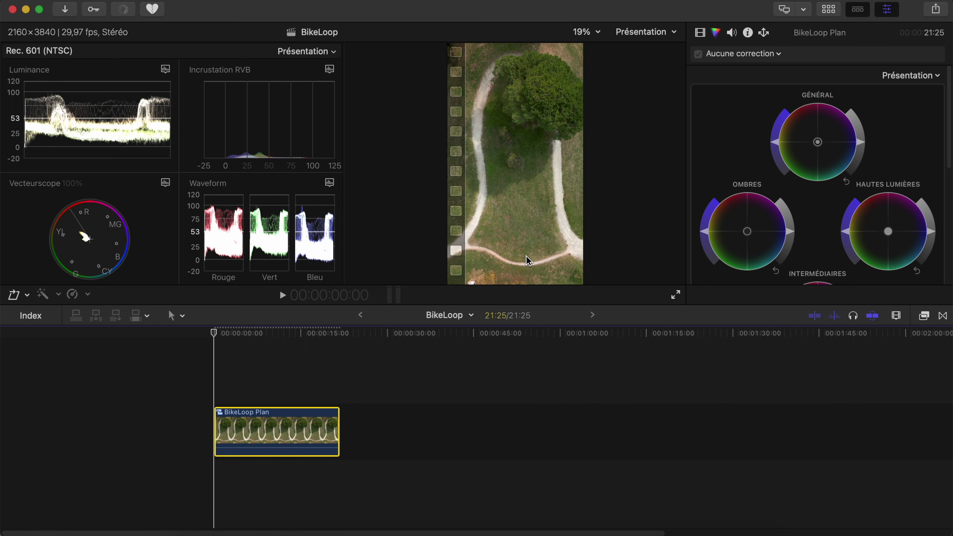
{"action": "left_click", "coordinate": [285, 333]}
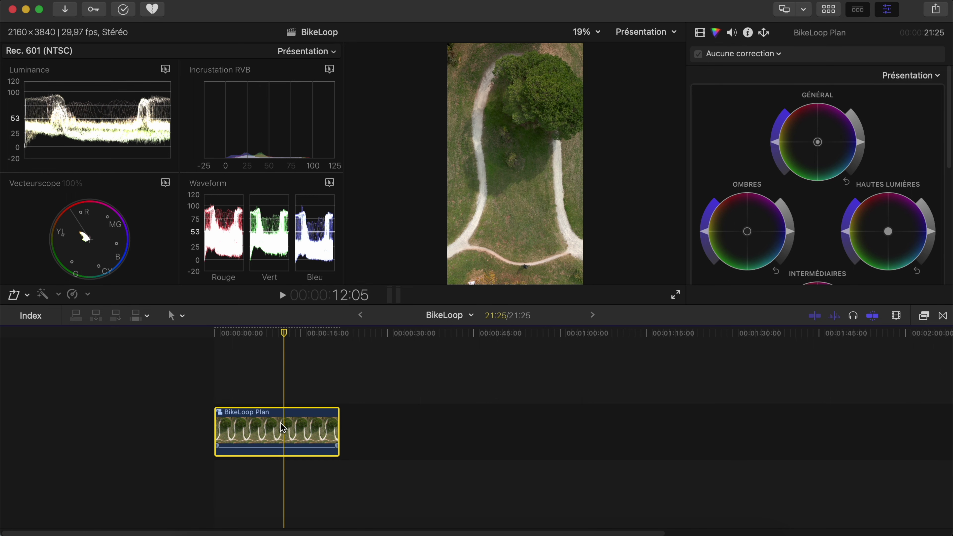
- Option-drag a duplicate of BikeLoop Plan onto the track directly above the original
{"action": "left_click_drag", "start_coordinate": [282, 426], "coordinate": [283, 390]}
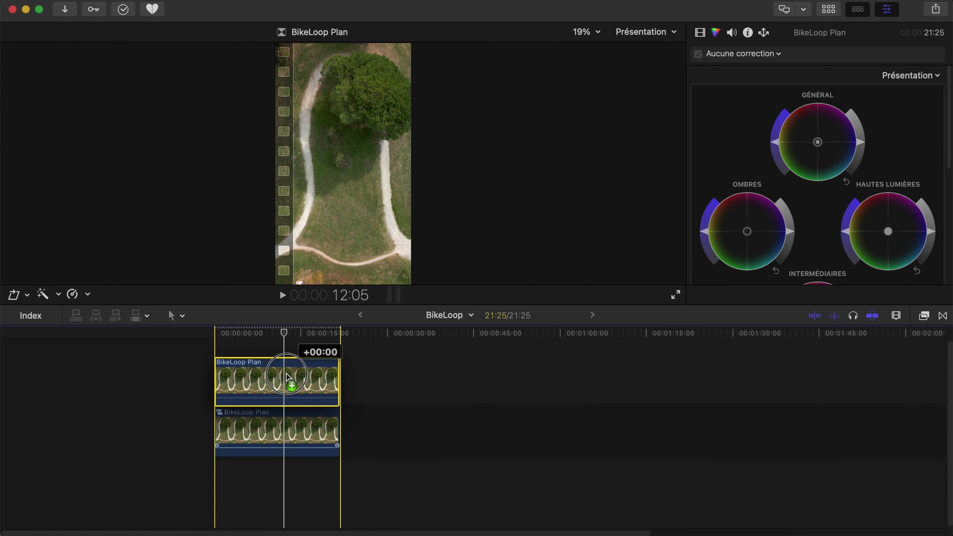
{"action": "left_click_drag", "start_coordinate": [287, 374], "coordinate": [285, 367]}
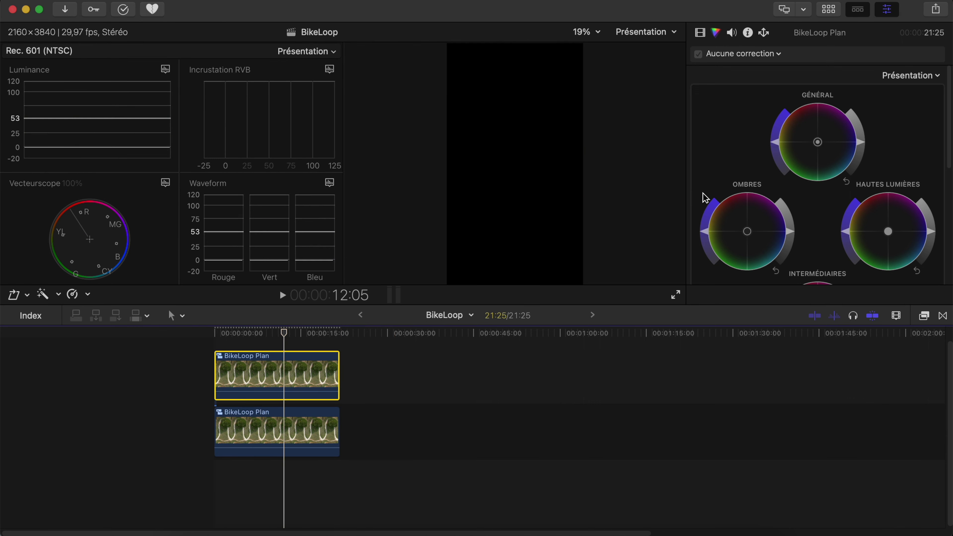
{"action": "left_click", "coordinate": [923, 316]}
- Search effects for 'mask', drop Masque de tracé on the upper BikeLoop Plan copy and show its settings
{"action": "scroll", "coordinate": [920, 436], "scroll_direction": "down", "scroll_amount": 2}
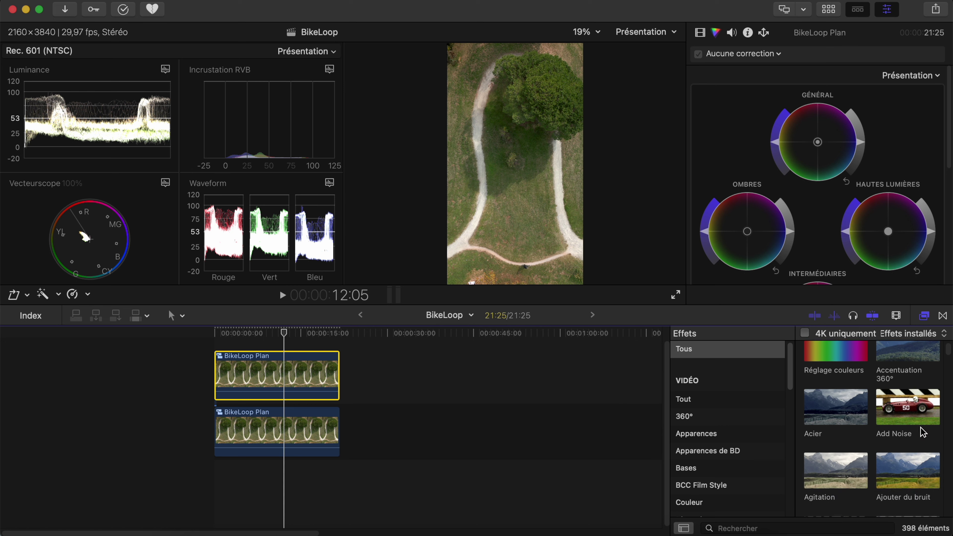
{"action": "scroll", "coordinate": [923, 431], "scroll_direction": "down", "scroll_amount": 2}
{"action": "left_click", "coordinate": [776, 527]}
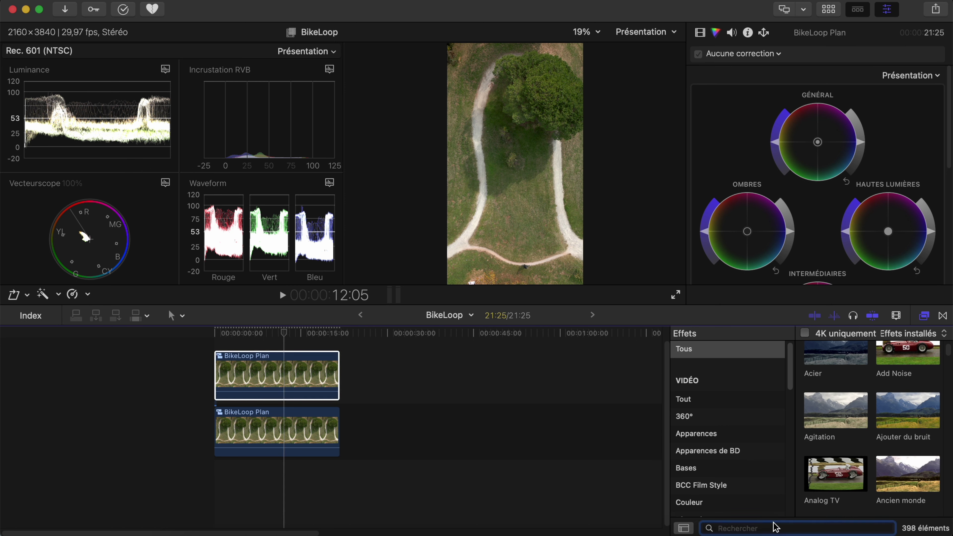
{"action": "type", "text": "mask"}
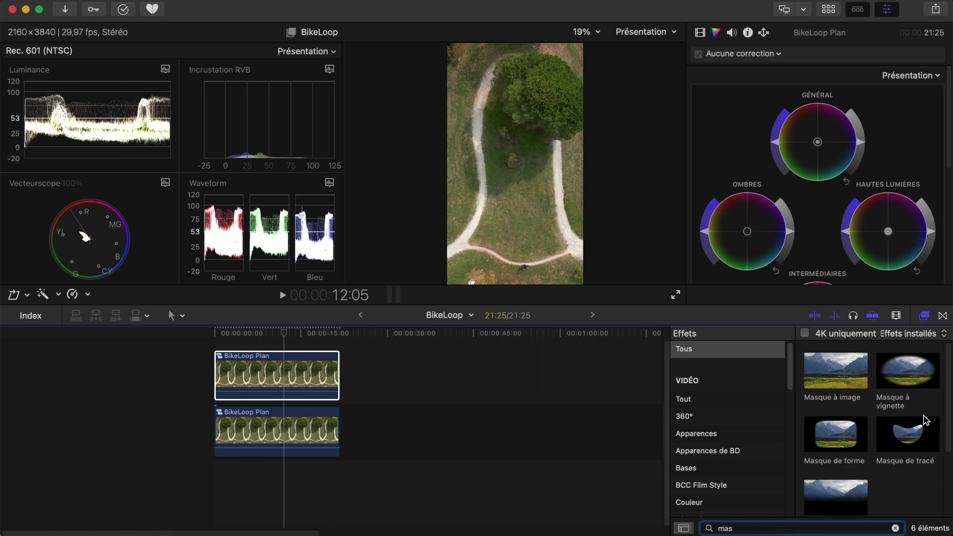
{"action": "left_click_drag", "start_coordinate": [920, 441], "coordinate": [267, 375]}
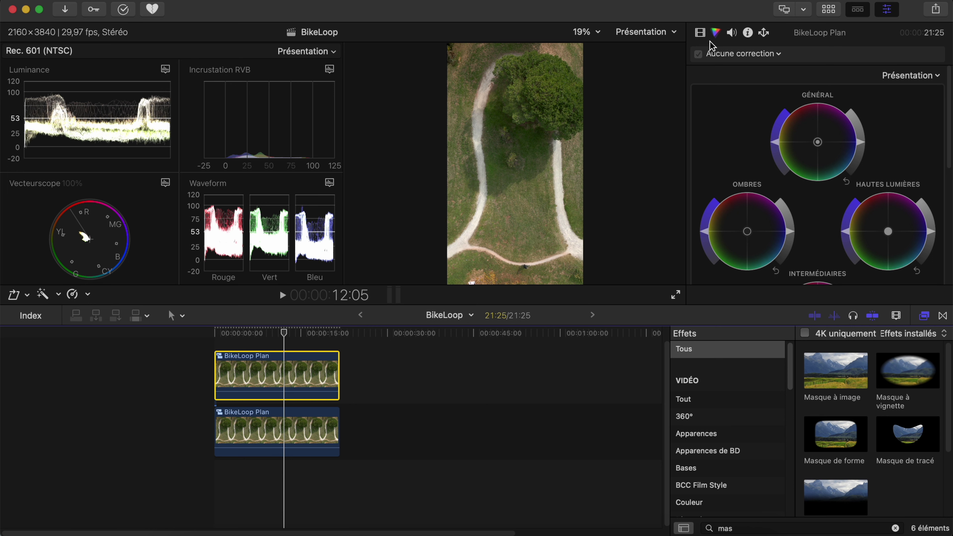
{"action": "left_click", "coordinate": [705, 34]}
{"action": "left_click", "coordinate": [704, 34]}
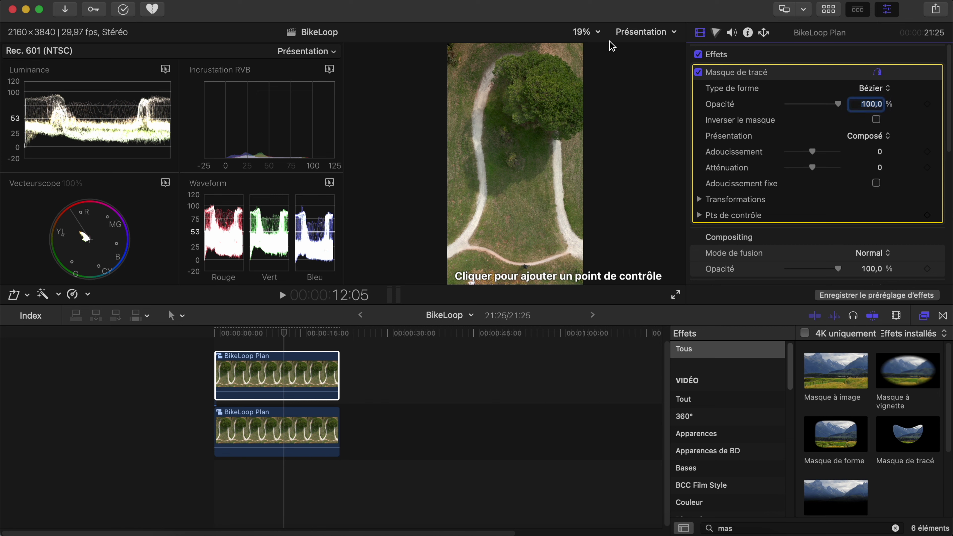
- Magnify the viewer to 150% and frame the cyclist
{"action": "left_click", "coordinate": [596, 32]}
{"action": "left_click", "coordinate": [603, 125]}
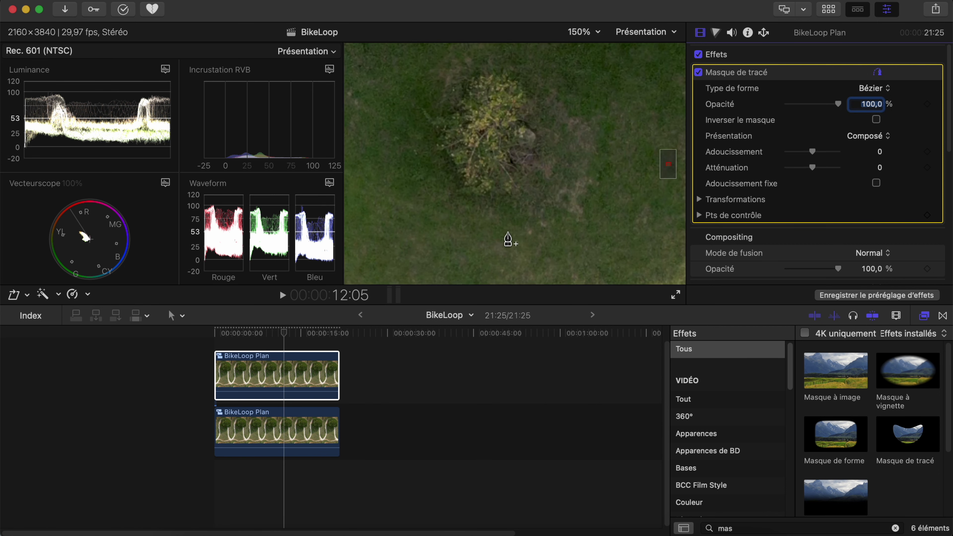
{"action": "scroll", "coordinate": [666, 170], "scroll_direction": "right", "scroll_amount": 10}
{"action": "scroll", "coordinate": [667, 169], "scroll_direction": "down", "scroll_amount": 10}
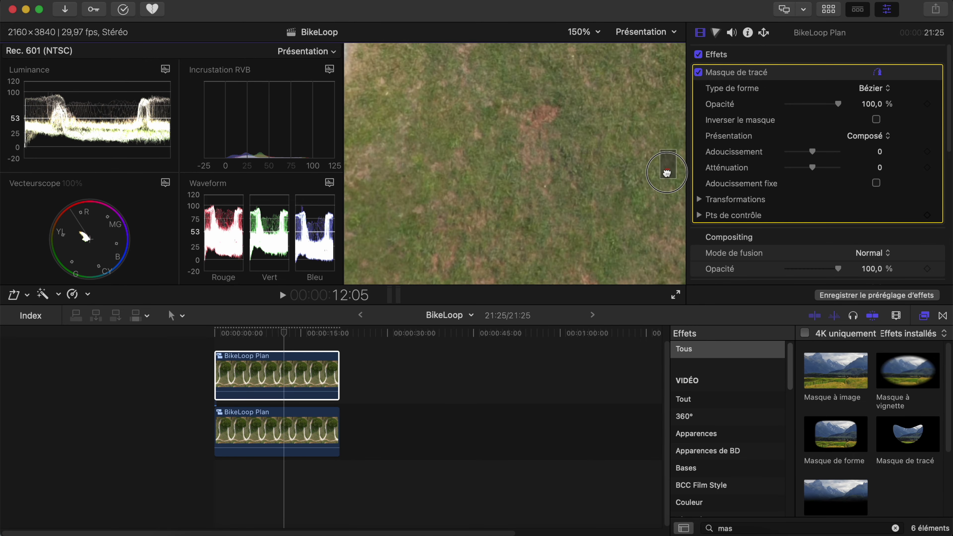
{"action": "scroll", "coordinate": [669, 180], "scroll_direction": "up", "scroll_amount": 5}
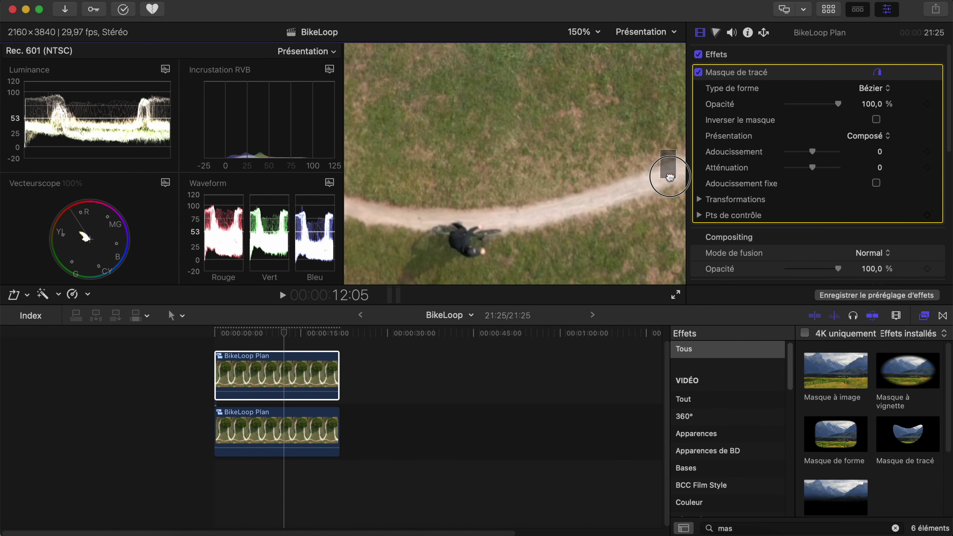
{"action": "scroll", "coordinate": [668, 179], "scroll_direction": "down", "scroll_amount": 5}
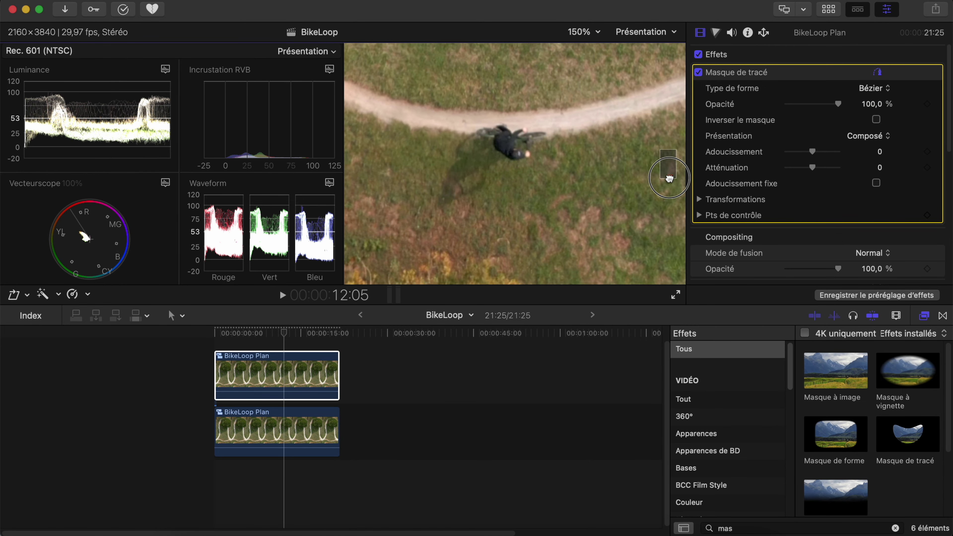
- Place mask points around the cyclist and its shadow, closing the shape at the first point
{"action": "left_click", "coordinate": [437, 221]}
{"action": "left_click", "coordinate": [477, 205]}
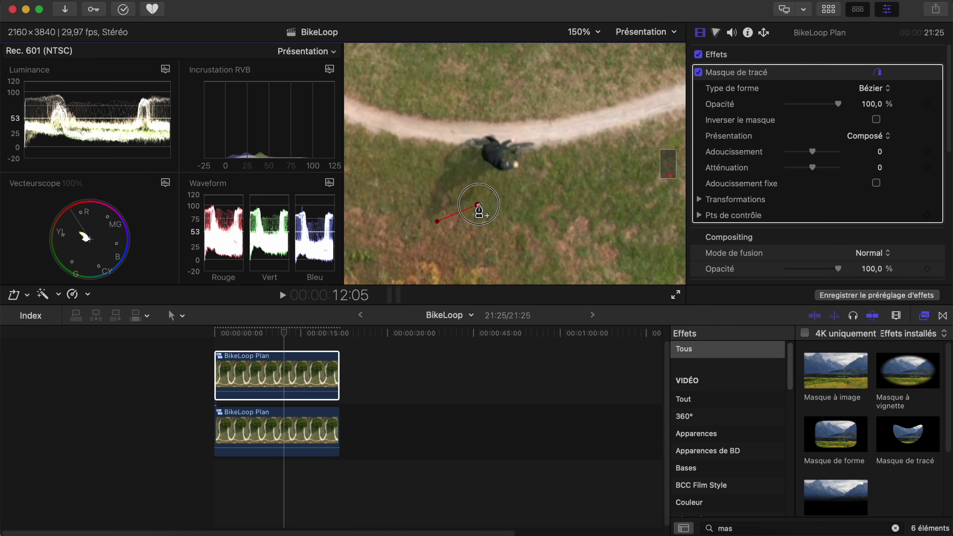
{"action": "left_click", "coordinate": [485, 179]}
{"action": "left_click", "coordinate": [541, 175]}
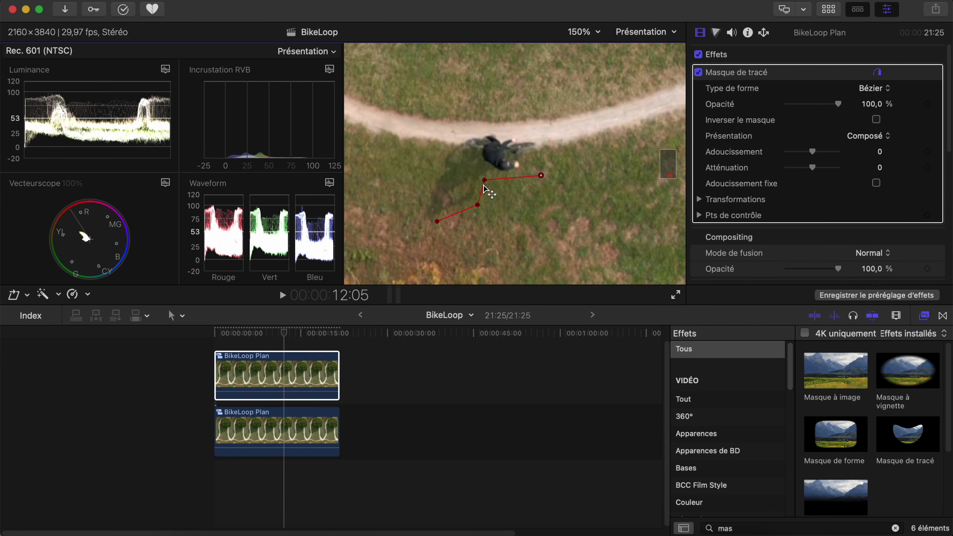
{"action": "left_click_drag", "start_coordinate": [483, 186], "coordinate": [494, 198]}
{"action": "left_click", "coordinate": [552, 153]}
{"action": "left_click", "coordinate": [547, 126]}
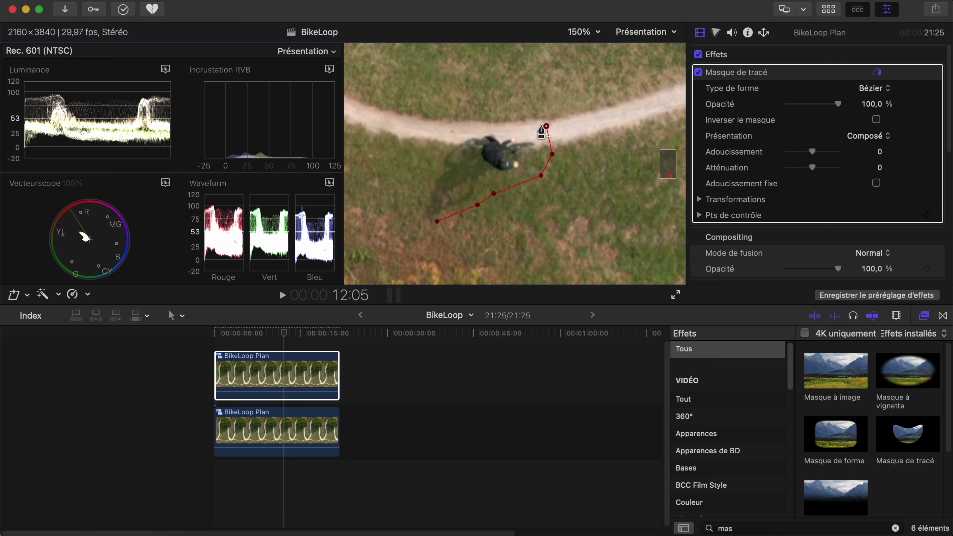
{"action": "left_click", "coordinate": [511, 122]}
{"action": "left_click", "coordinate": [462, 123]}
{"action": "left_click", "coordinate": [428, 148]}
{"action": "left_click", "coordinate": [413, 187]}
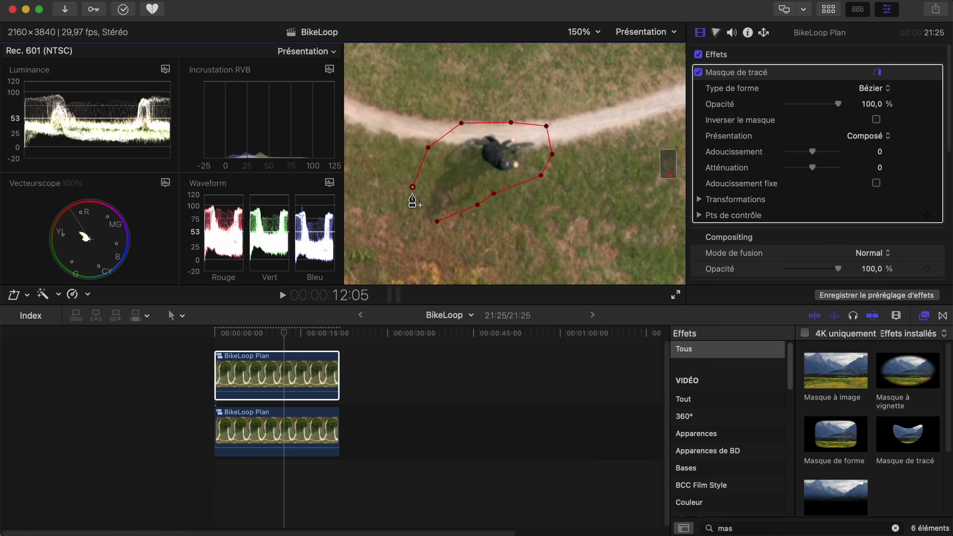
{"action": "left_click", "coordinate": [411, 210]}
{"action": "left_click", "coordinate": [412, 225]}
{"action": "left_click", "coordinate": [437, 221]}
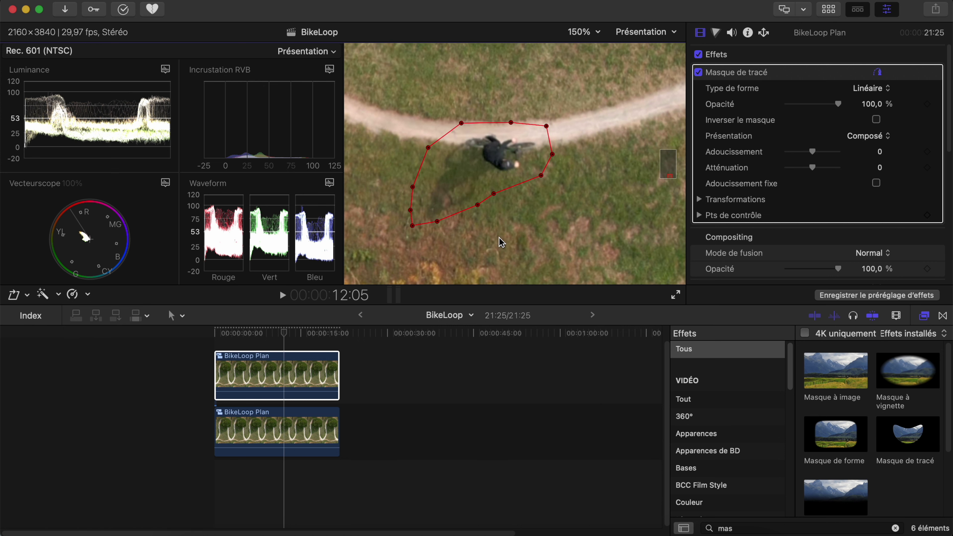
- Select all mask points and apply Lissage to round the outline
{"action": "left_click_drag", "start_coordinate": [398, 109], "coordinate": [590, 267]}
{"action": "right_click", "coordinate": [547, 128]}
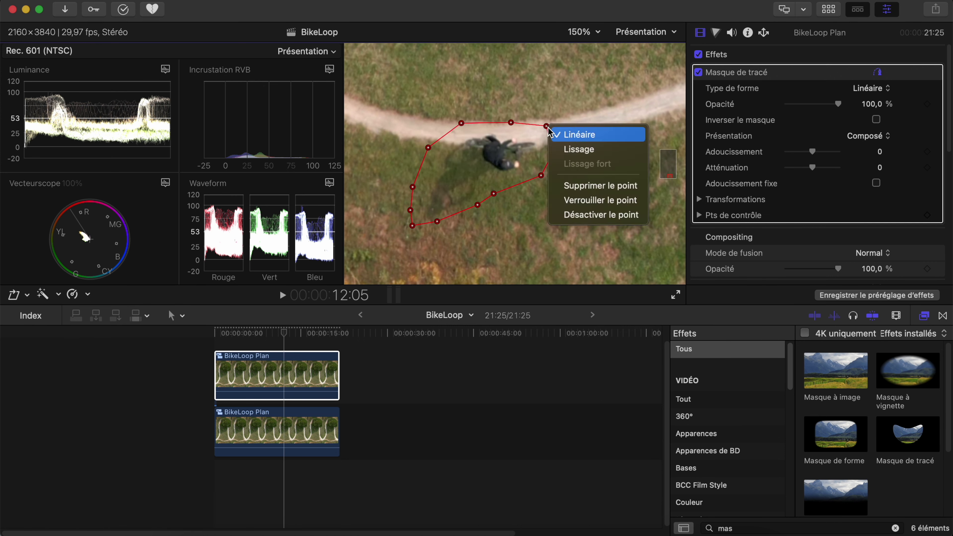
{"action": "left_click", "coordinate": [568, 147]}
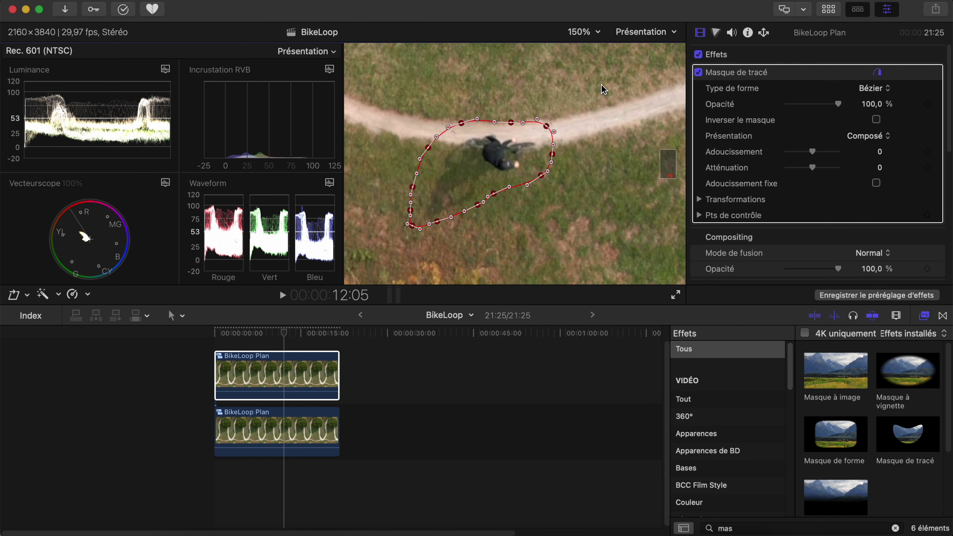
- Fit the whole frame in the viewer with Adapter and select the lower BikeLoop Plan clip
{"action": "left_click", "coordinate": [595, 33]}
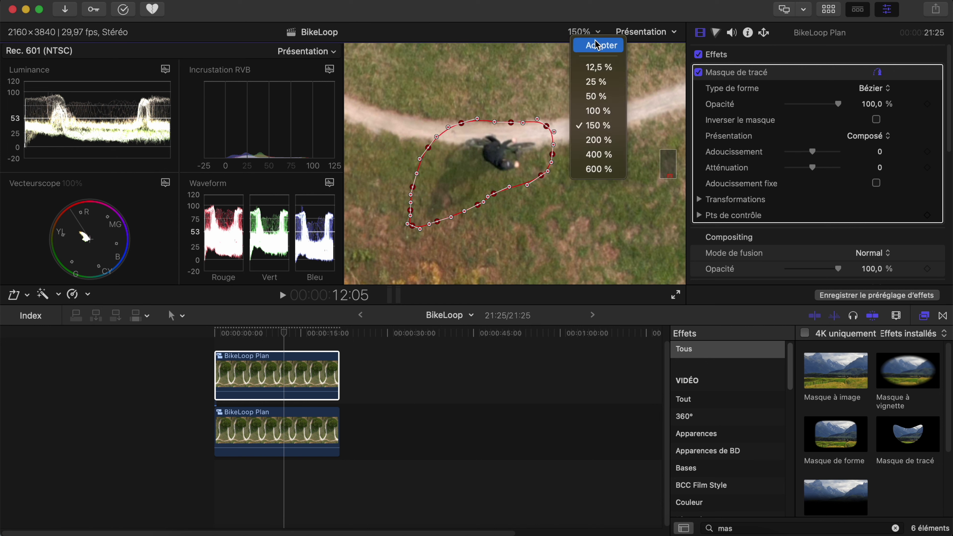
{"action": "left_click", "coordinate": [599, 46]}
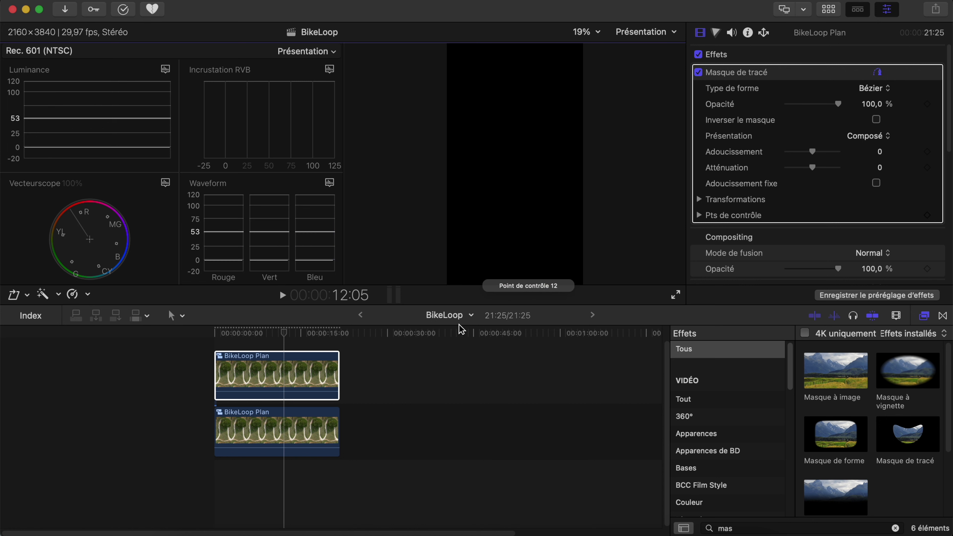
{"action": "left_click", "coordinate": [278, 424]}
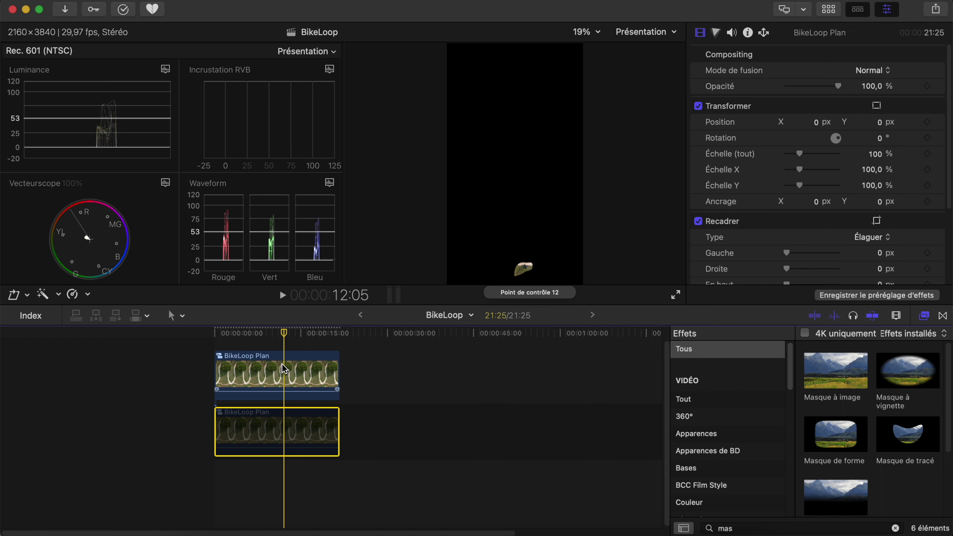
- Re-enable the lower clip and set initial Masque de tracé control-point, position and rotation keyframes
{"action": "key", "text": "v"}
{"action": "left_click", "coordinate": [292, 362]}
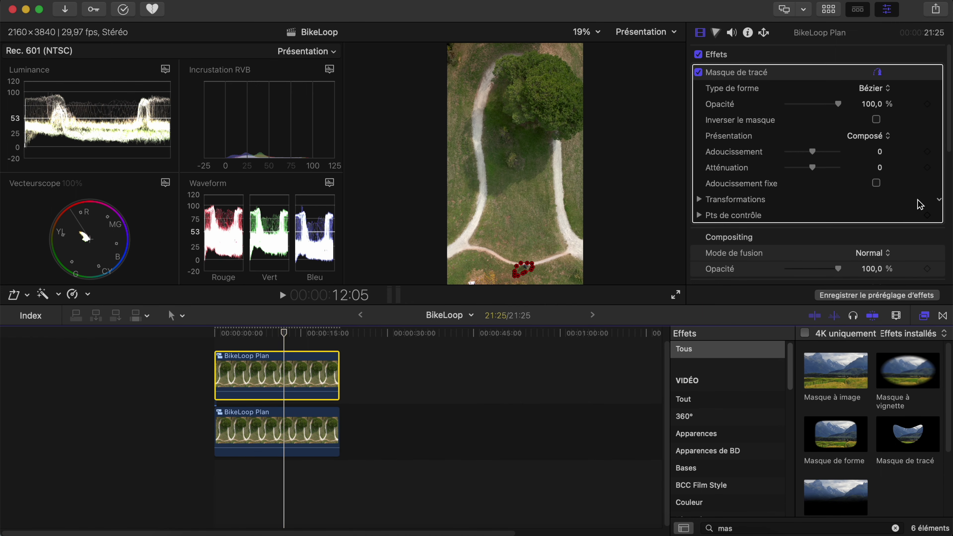
{"action": "left_click", "coordinate": [927, 215]}
{"action": "left_click", "coordinate": [700, 199]}
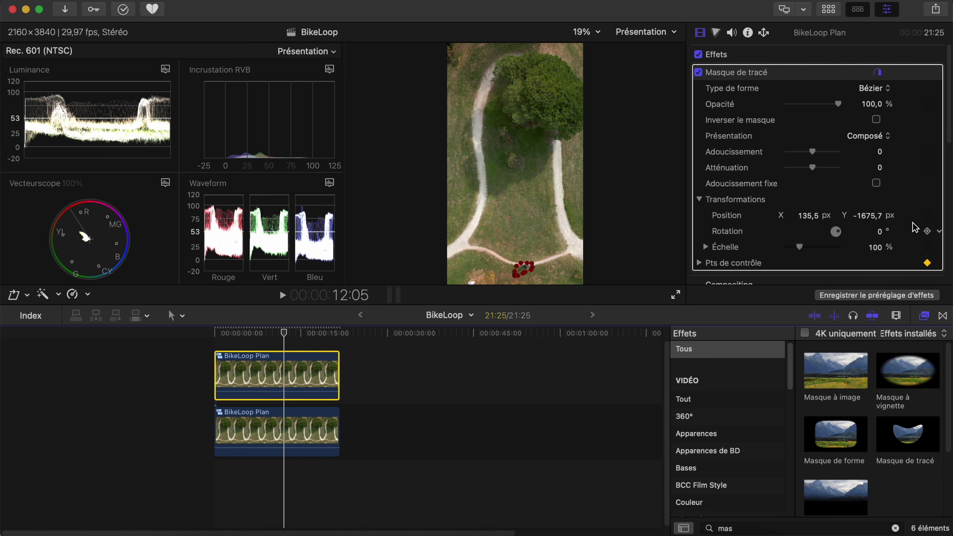
{"action": "left_click", "coordinate": [927, 216]}
{"action": "left_click", "coordinate": [927, 231]}
- Add Masque de tracé position and control-point keyframes at 12:05 around the cyclist
{"action": "left_click", "coordinate": [927, 215]}
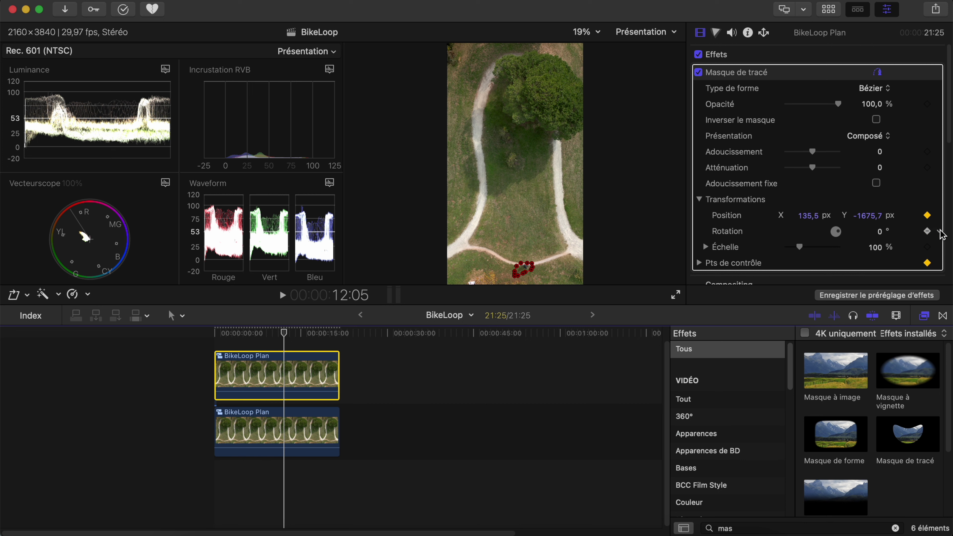
{"action": "left_click", "coordinate": [928, 263]}
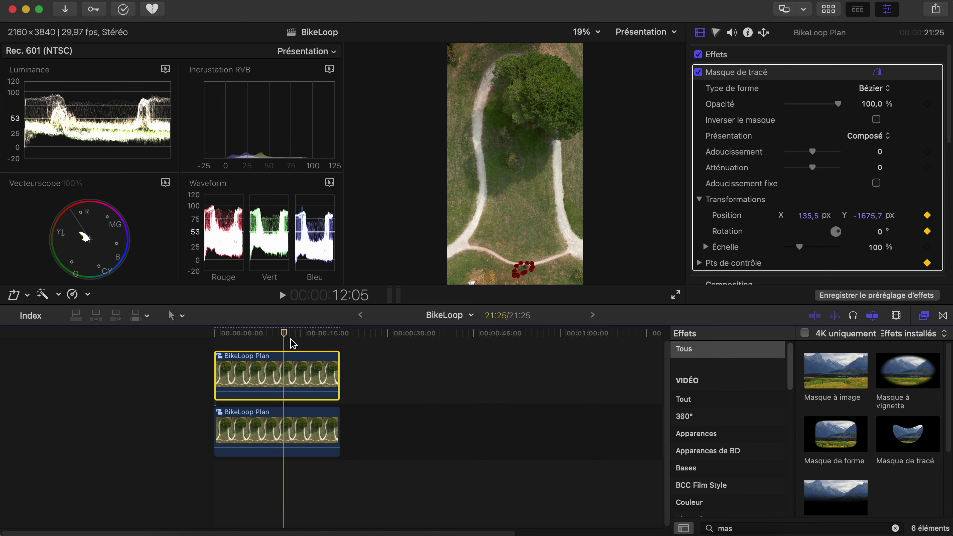
{"action": "left_click_drag", "start_coordinate": [283, 335], "coordinate": [291, 336]}
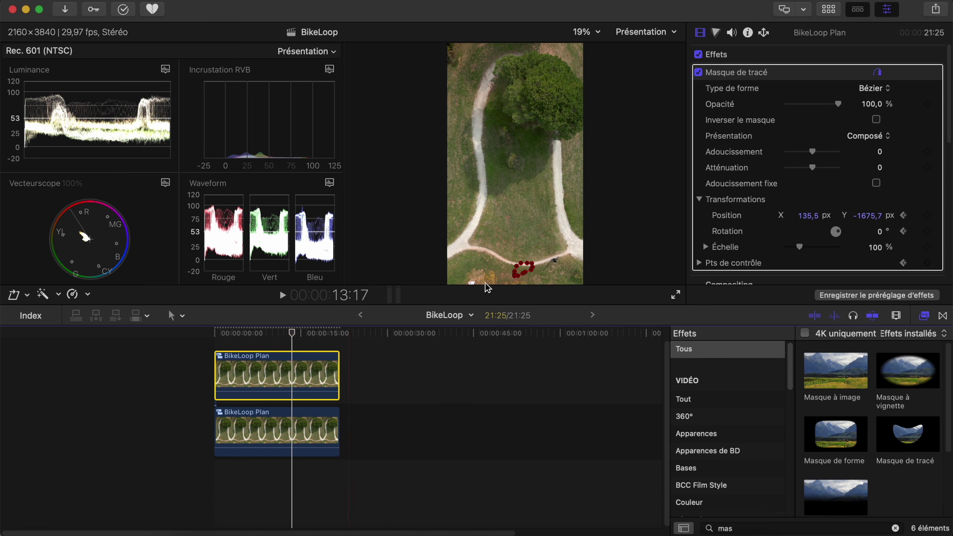
- Undo a stray point edit, zoom the viewer to 100% and keyframe the mask onto the cyclist at 13:17
{"action": "mouse_move", "coordinate": [522, 273]}
{"action": "left_mouse_down"}
{"action": "mouse_move", "coordinate": [551, 264]}
{"action": "mouse_move", "coordinate": [527, 274]}
{"action": "mouse_move", "coordinate": [528, 287]}
{"action": "left_mouse_up"}
{"action": "key", "text": "super+z"}
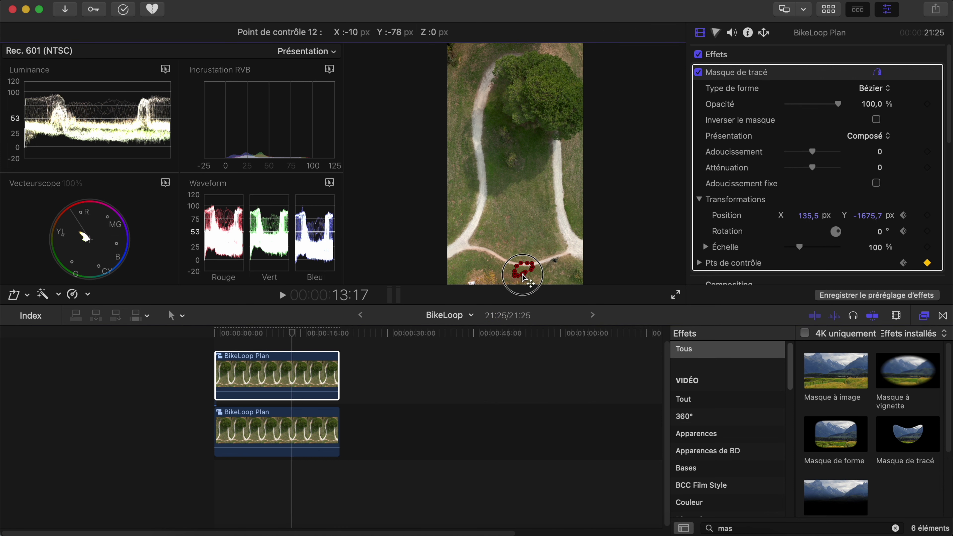
{"action": "key", "text": "super+z"}
{"action": "left_click", "coordinate": [597, 33]}
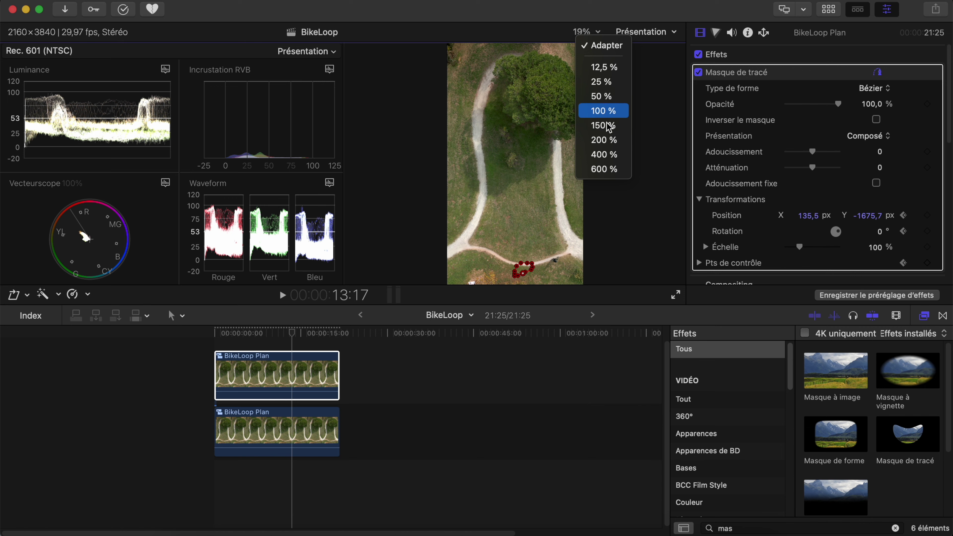
{"action": "left_click", "coordinate": [605, 112]}
{"action": "left_click_drag", "start_coordinate": [669, 168], "coordinate": [670, 174]}
{"action": "left_click_drag", "start_coordinate": [423, 192], "coordinate": [572, 163]}
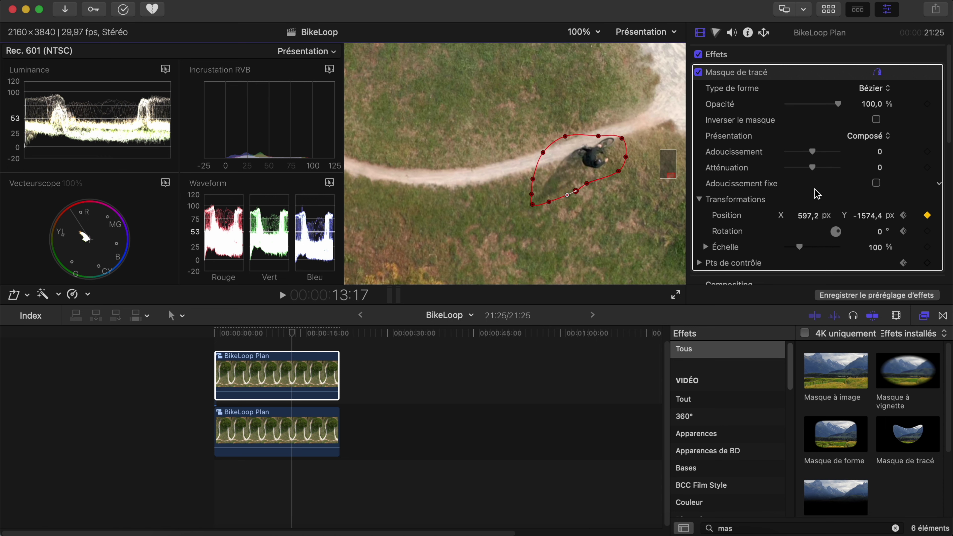
{"action": "left_click", "coordinate": [926, 263]}
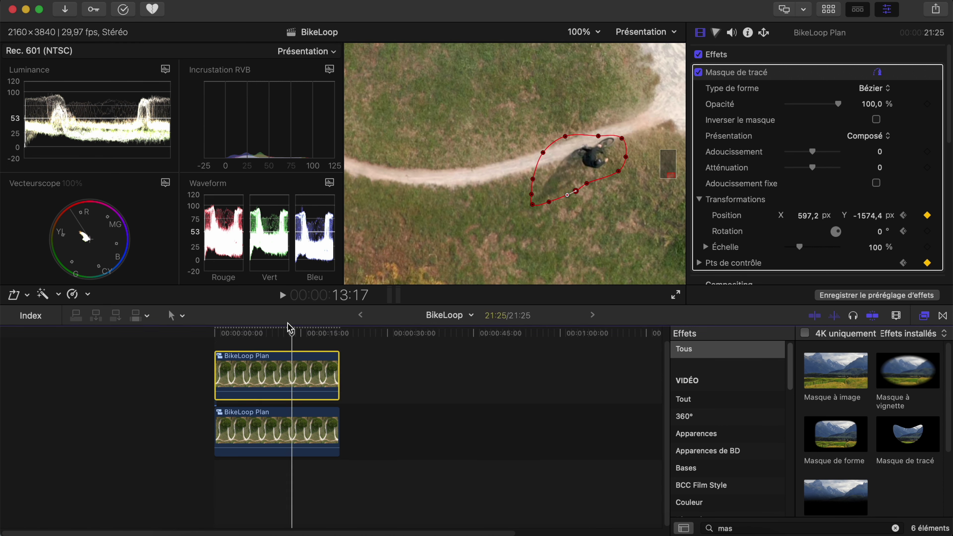
- At 14:18, move the path mask back onto the cyclist and rotate it 13,1°
{"action": "mouse_move", "coordinate": [292, 332]}
{"action": "left_mouse_down"}
{"action": "mouse_move", "coordinate": [279, 337]}
{"action": "mouse_move", "coordinate": [300, 336]}
{"action": "left_mouse_up"}
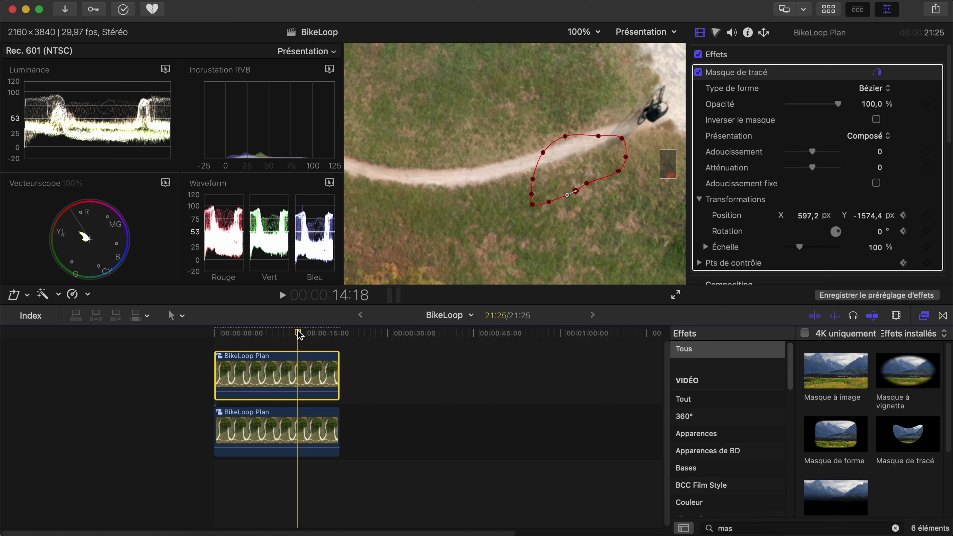
{"action": "left_click_drag", "start_coordinate": [578, 169], "coordinate": [638, 117]}
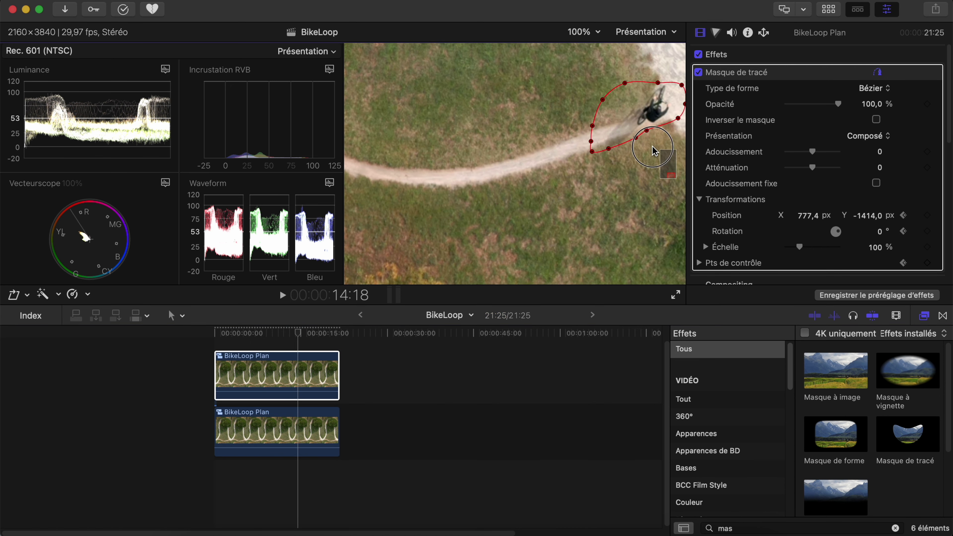
{"action": "left_click", "coordinate": [644, 111]}
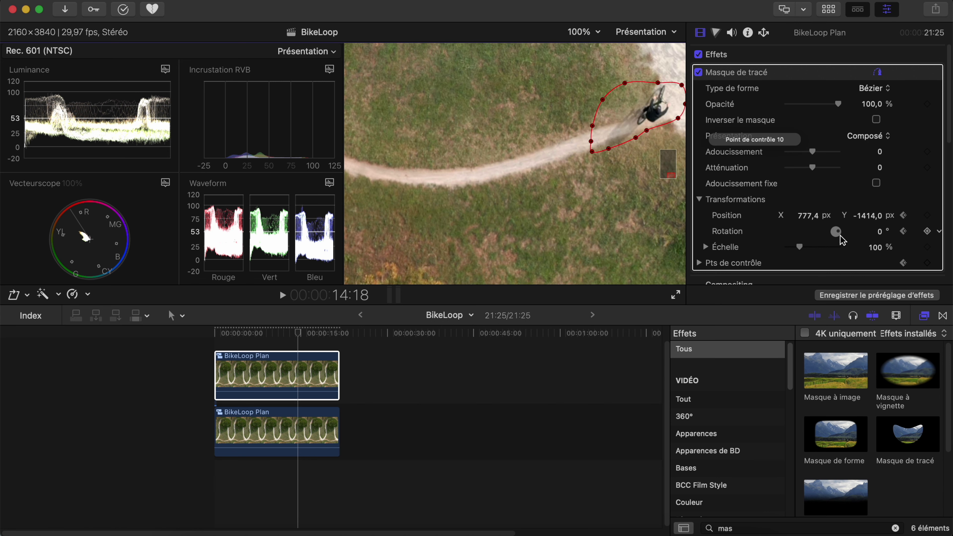
{"action": "left_click_drag", "start_coordinate": [839, 236], "coordinate": [840, 230]}
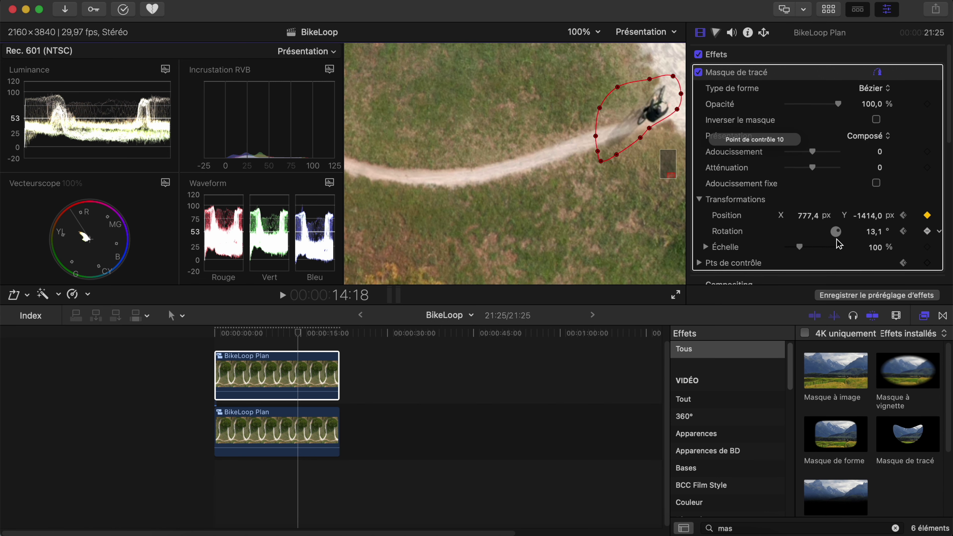
{"action": "left_click_drag", "start_coordinate": [653, 139], "coordinate": [653, 144]}
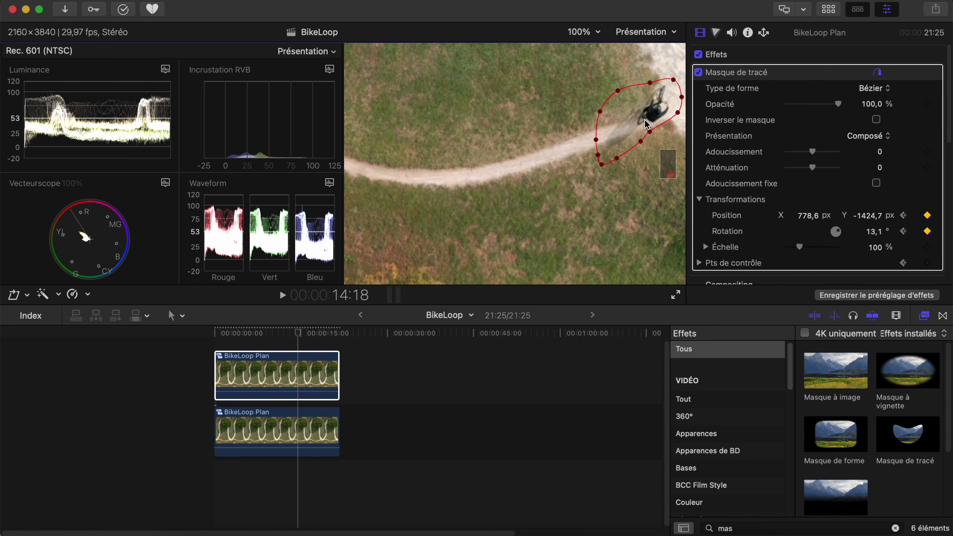
- Check the mask tracking at 17:10, refit the viewer with Adapter and exit the compound clip
{"action": "left_click", "coordinate": [311, 375]}
{"action": "left_click_drag", "start_coordinate": [305, 333], "coordinate": [316, 339]}
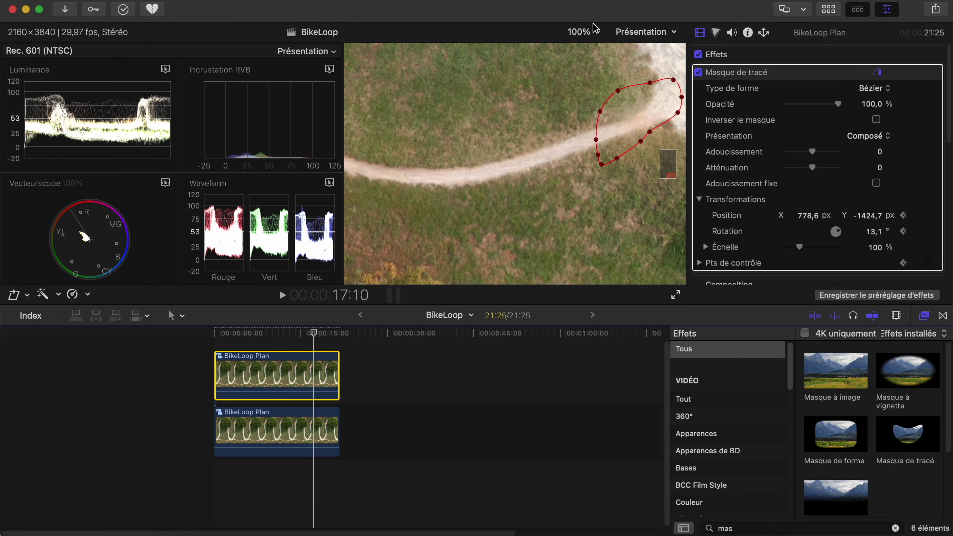
{"action": "left_click", "coordinate": [596, 32]}
{"action": "left_click", "coordinate": [597, 55]}
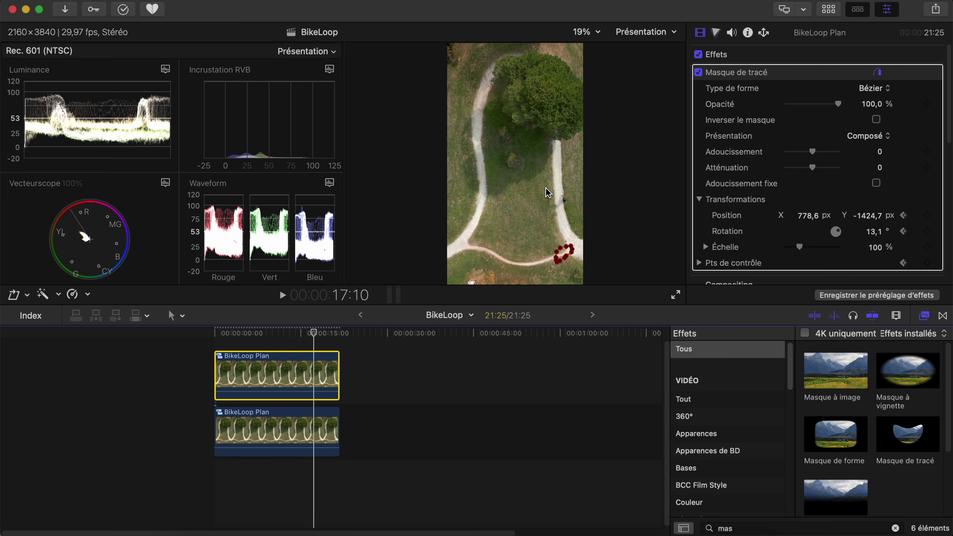
{"action": "key", "text": "super+bracketleft"}
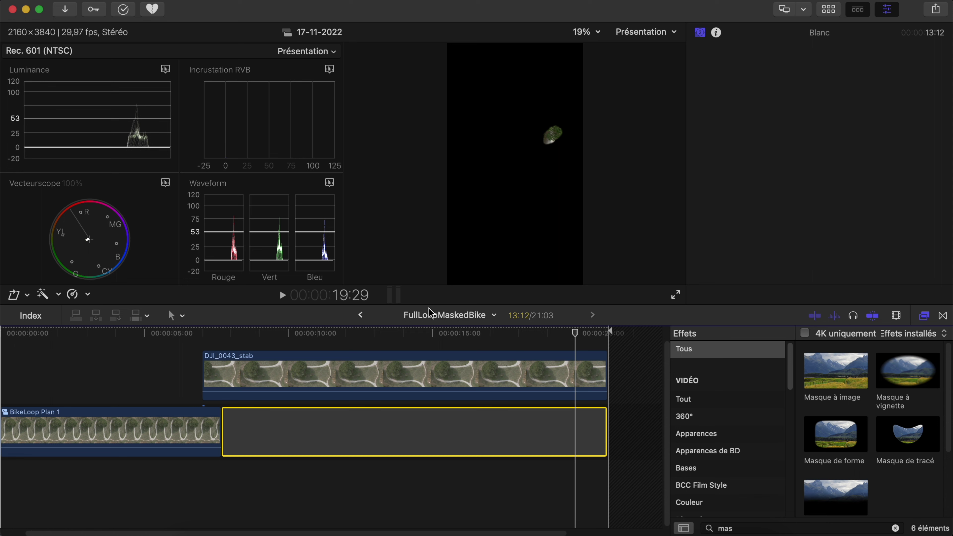
- Return to the BikeLoop project and lift BikeLoop Plan above FullLoopMaskedBike
{"action": "left_click", "coordinate": [359, 310]}
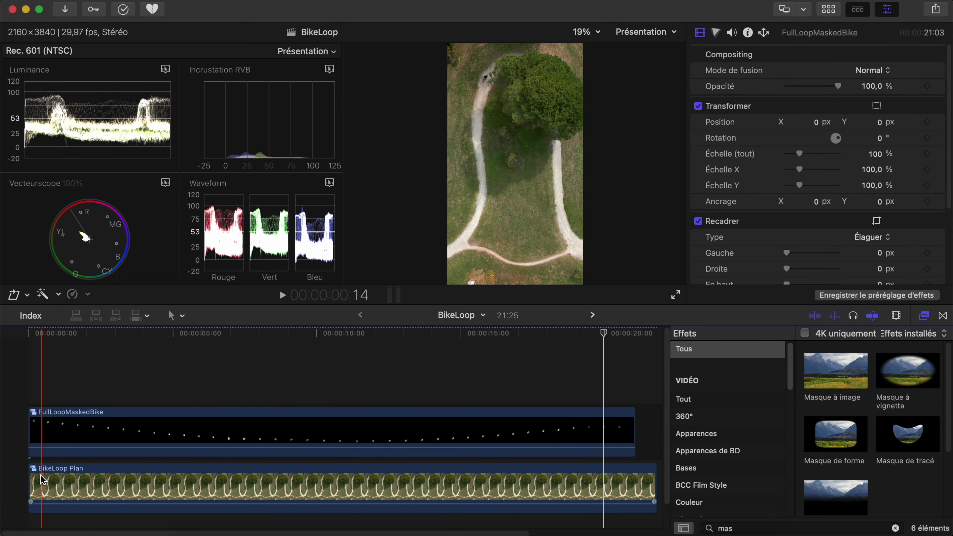
{"action": "left_click", "coordinate": [119, 489]}
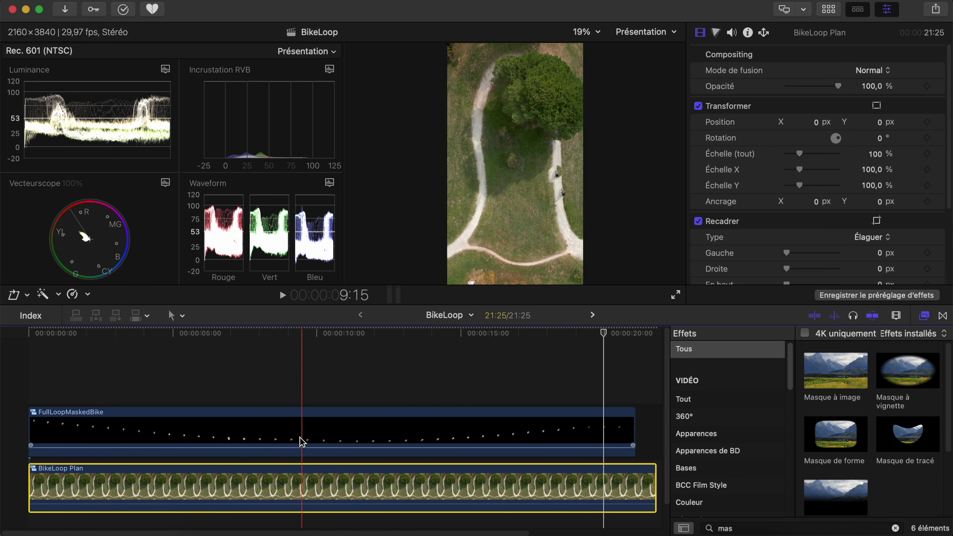
{"action": "left_click_drag", "start_coordinate": [49, 411], "coordinate": [81, 436]}
{"action": "left_click", "coordinate": [83, 484]}
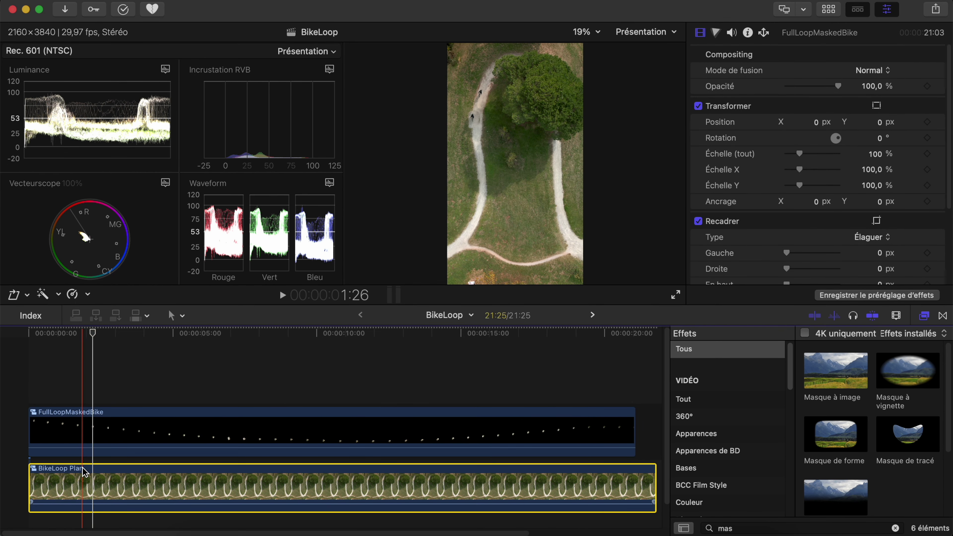
{"action": "left_click_drag", "start_coordinate": [75, 483], "coordinate": [70, 377]}
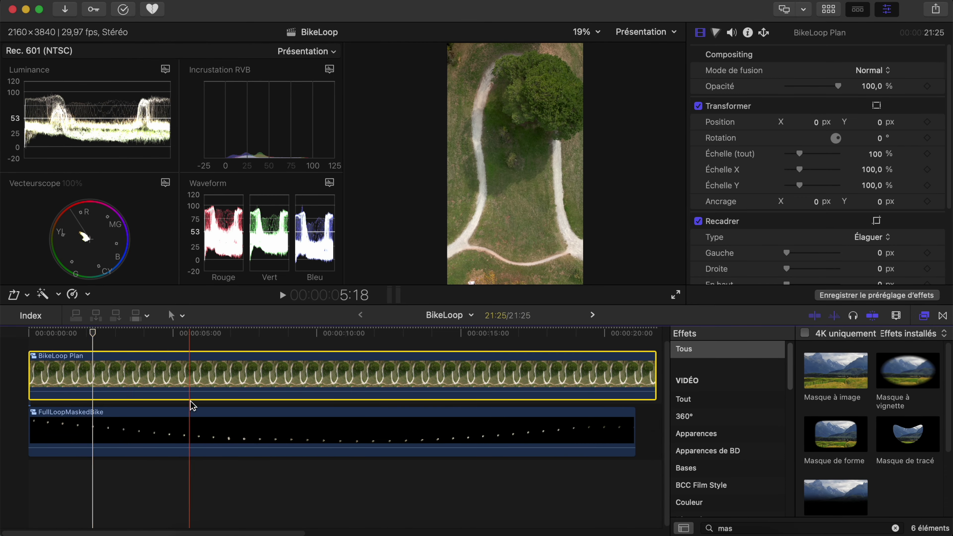
- Put BikeLoop Plan in the primary storyline and connect FullLoopMaskedBike above it at the playhead
{"action": "left_click_drag", "start_coordinate": [128, 425], "coordinate": [158, 431]}
{"action": "left_click_drag", "start_coordinate": [138, 370], "coordinate": [38, 423]}
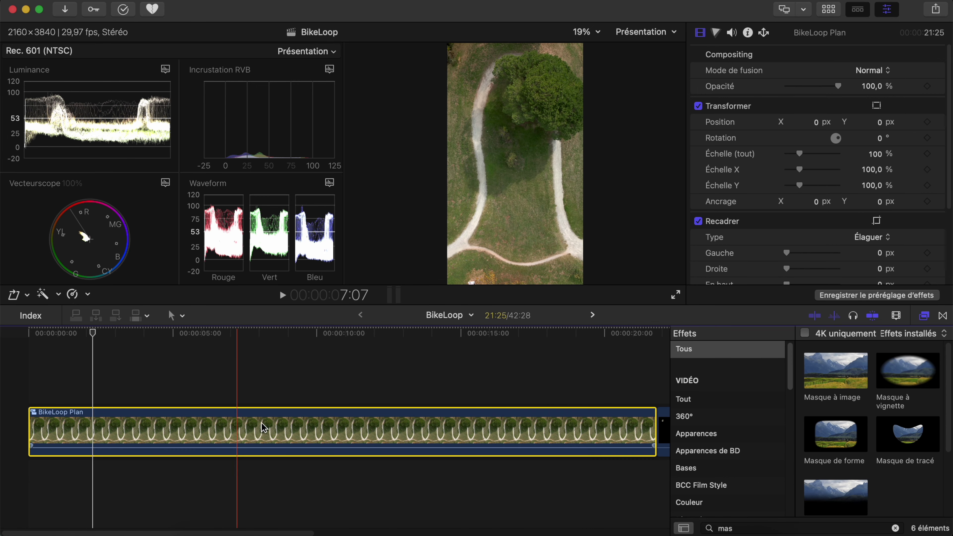
{"action": "left_click_drag", "start_coordinate": [666, 431], "coordinate": [98, 366]}
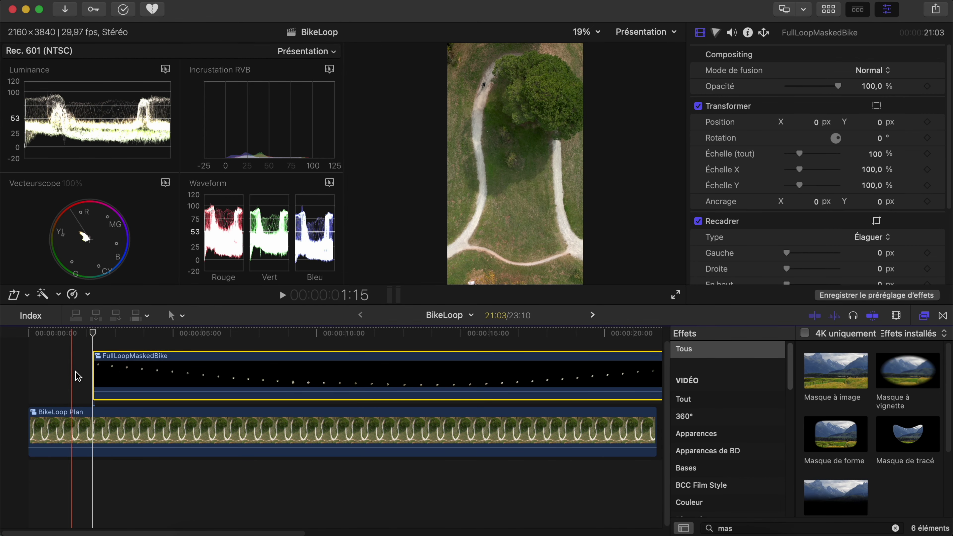
{"action": "scroll", "coordinate": [112, 363], "scroll_direction": "up", "scroll_amount": 1}
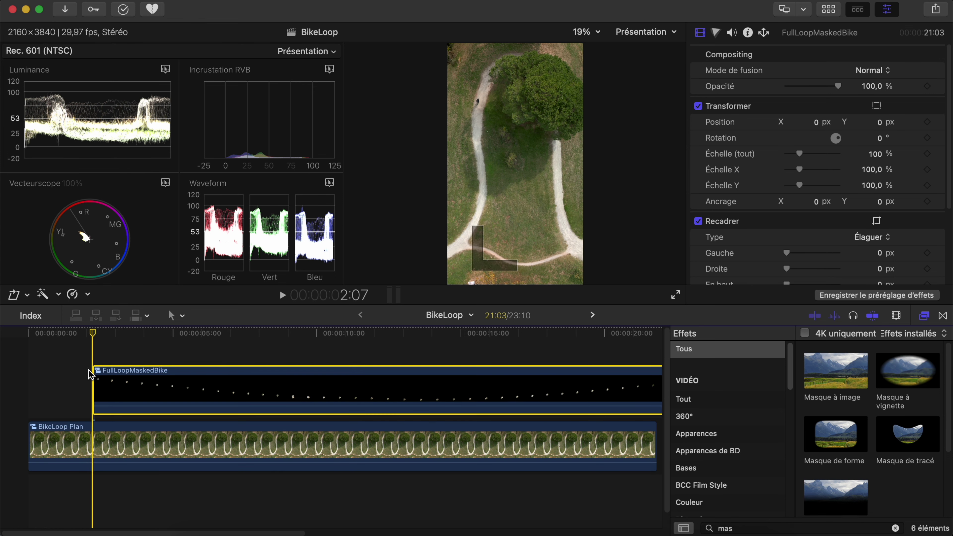
- Shift FullLoopMaskedBike 10 frames later and set its Transformer Position X to 45 px
{"action": "left_click", "coordinate": [117, 384]}
{"action": "mouse_move", "coordinate": [117, 383]}
{"action": "left_mouse_down"}
{"action": "mouse_move", "coordinate": [135, 385]}
{"action": "mouse_move", "coordinate": [124, 386]}
{"action": "left_mouse_up"}
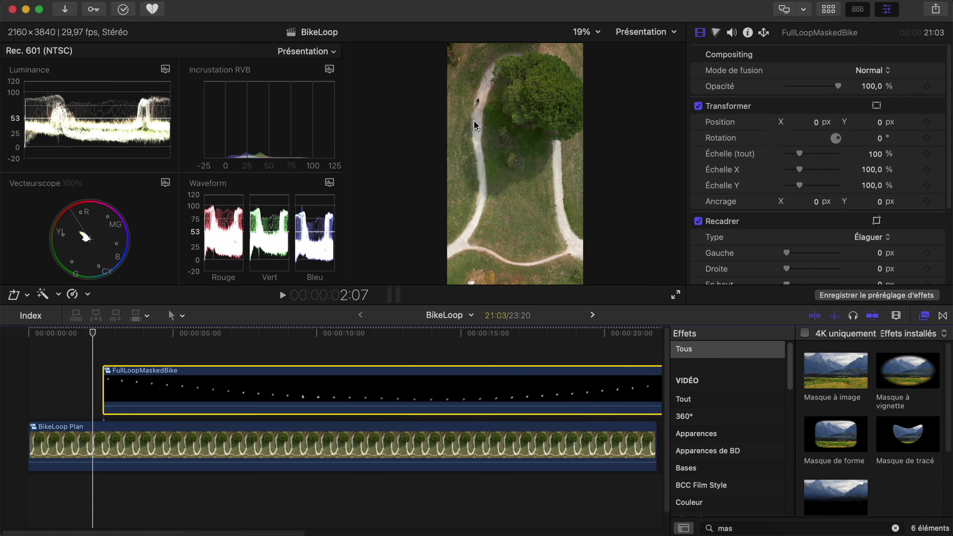
{"action": "left_click", "coordinate": [152, 333]}
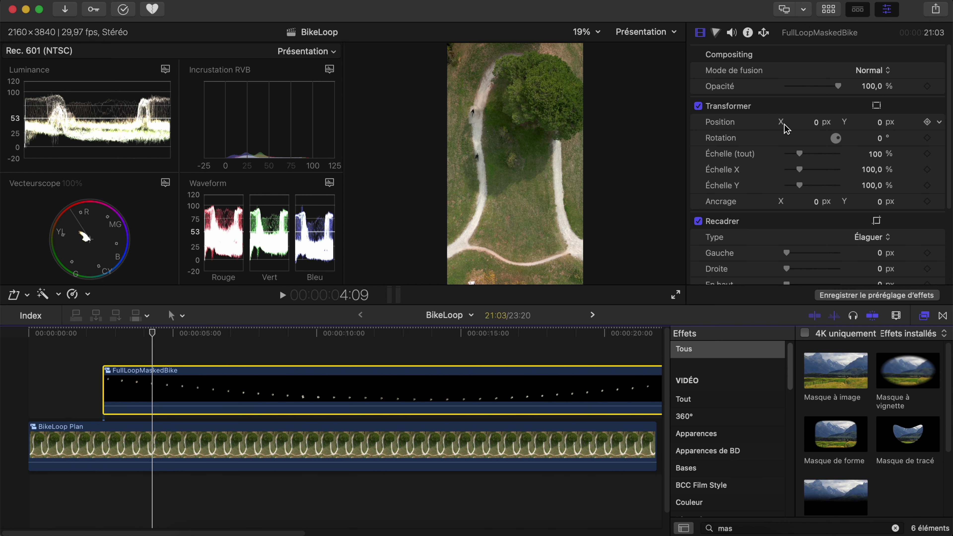
{"action": "left_click_drag", "start_coordinate": [815, 131], "coordinate": [812, 131]}
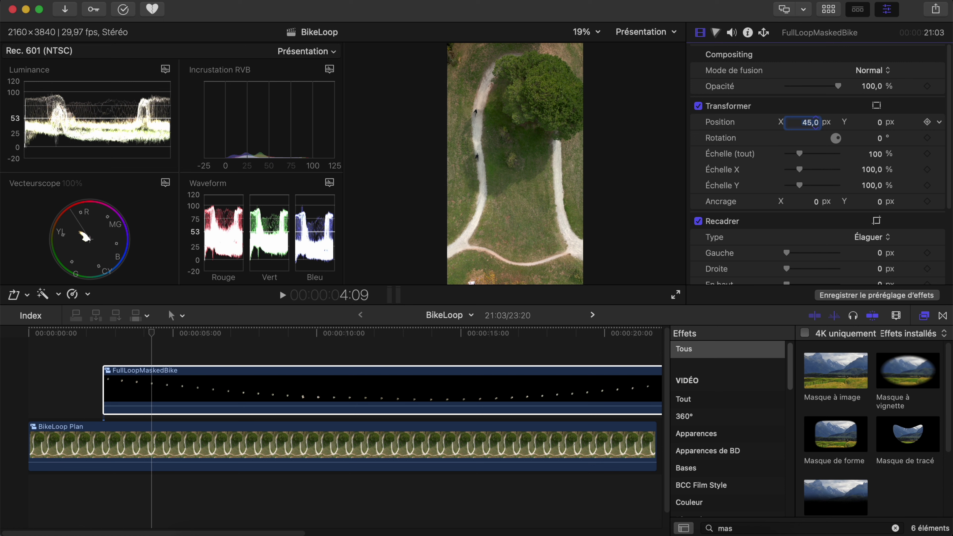
{"action": "left_click", "coordinate": [179, 405]}
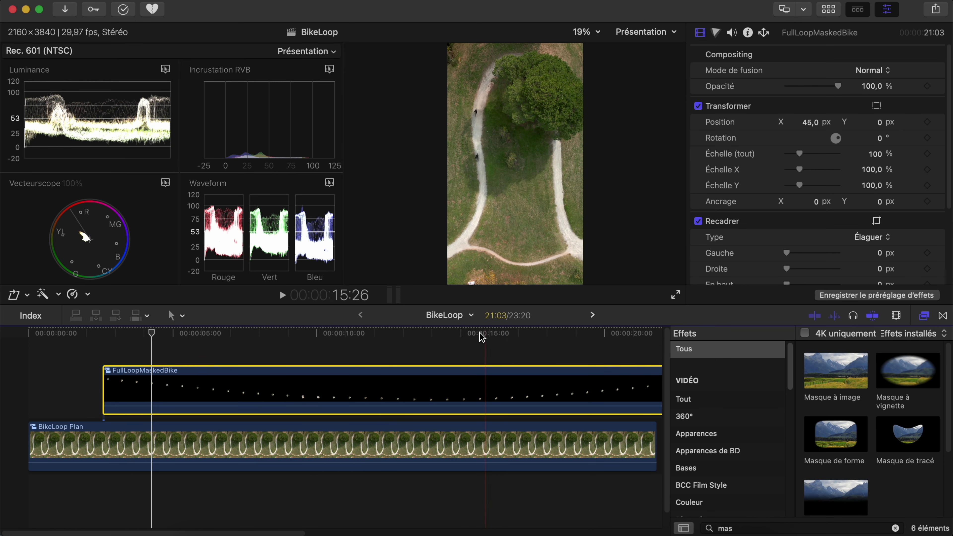
{"action": "double_click", "coordinate": [436, 381]}
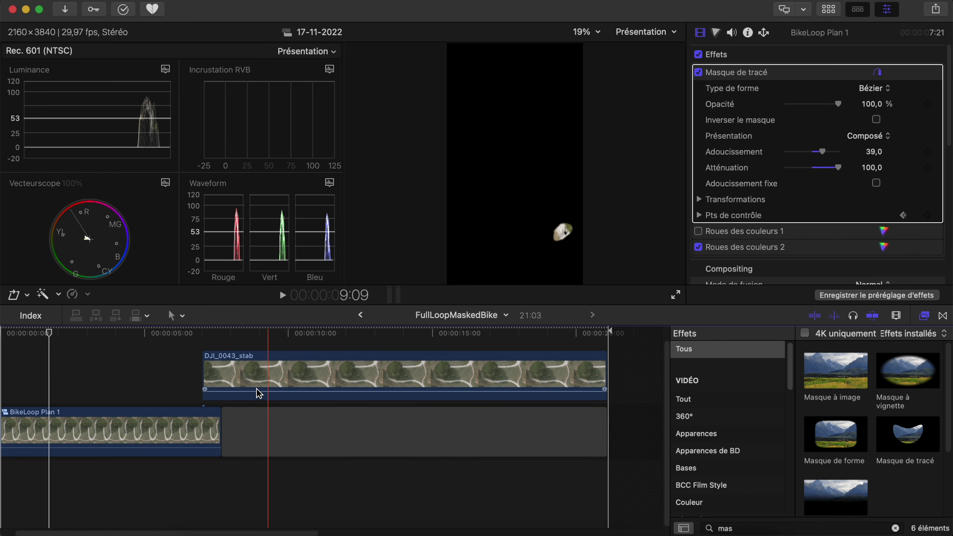
{"action": "left_click", "coordinate": [157, 431]}
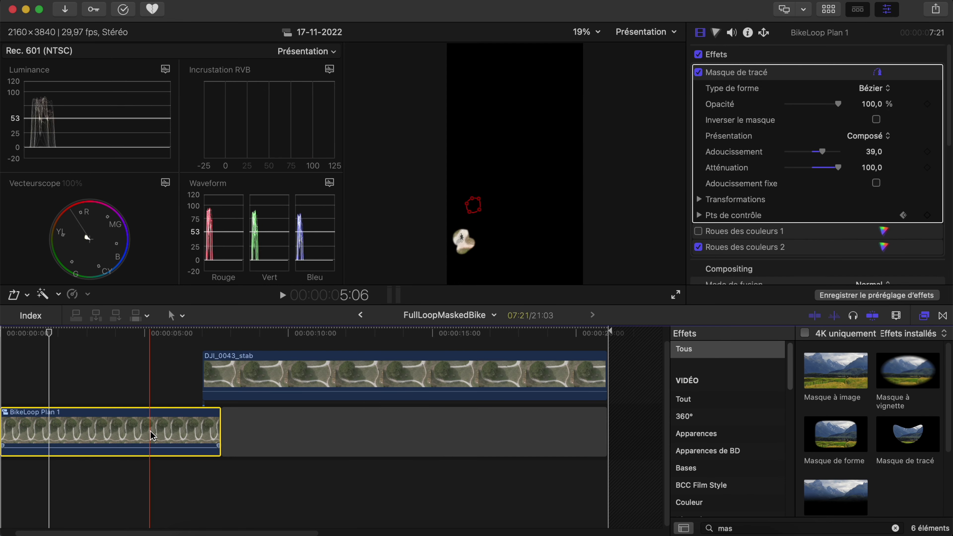
{"action": "left_click", "coordinate": [720, 33]}
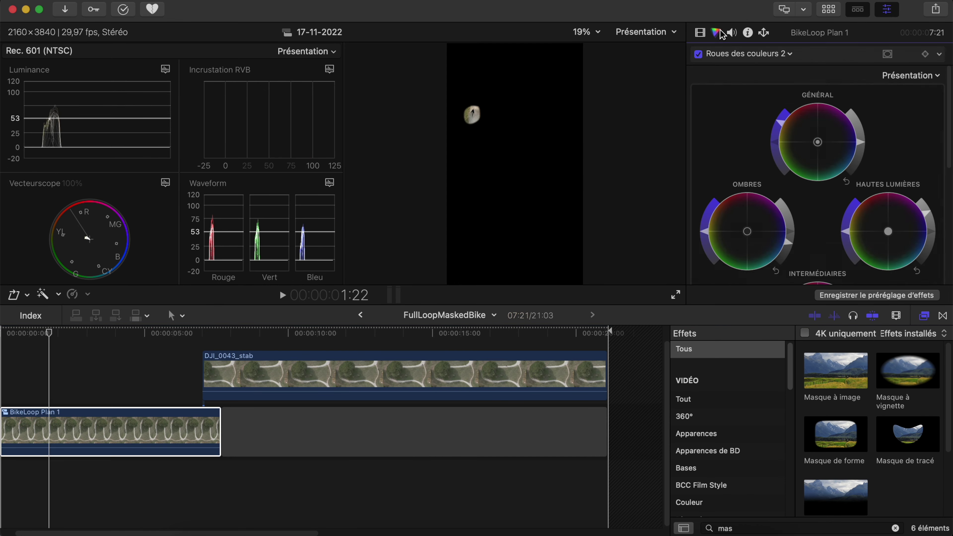
{"action": "left_click", "coordinate": [700, 33]}
{"action": "scroll", "coordinate": [836, 214], "scroll_direction": "down", "scroll_amount": 10}
{"action": "scroll", "coordinate": [831, 204], "scroll_direction": "up", "scroll_amount": 4}
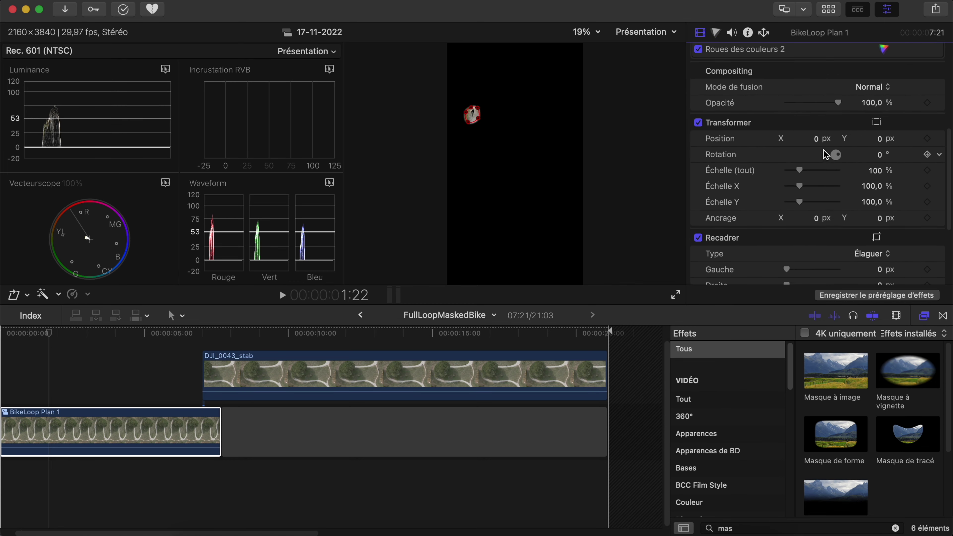
{"action": "left_click", "coordinate": [255, 375]}
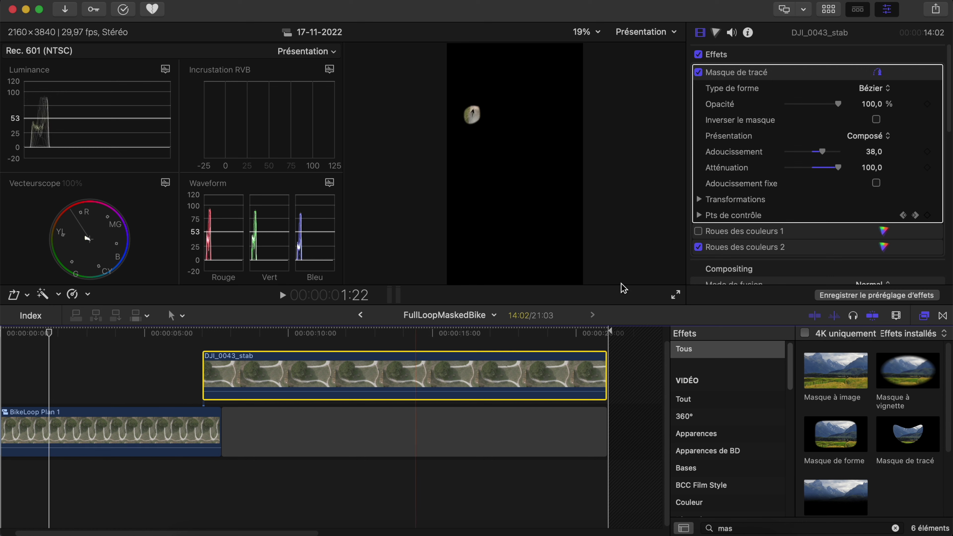
{"action": "left_click", "coordinate": [362, 314]}
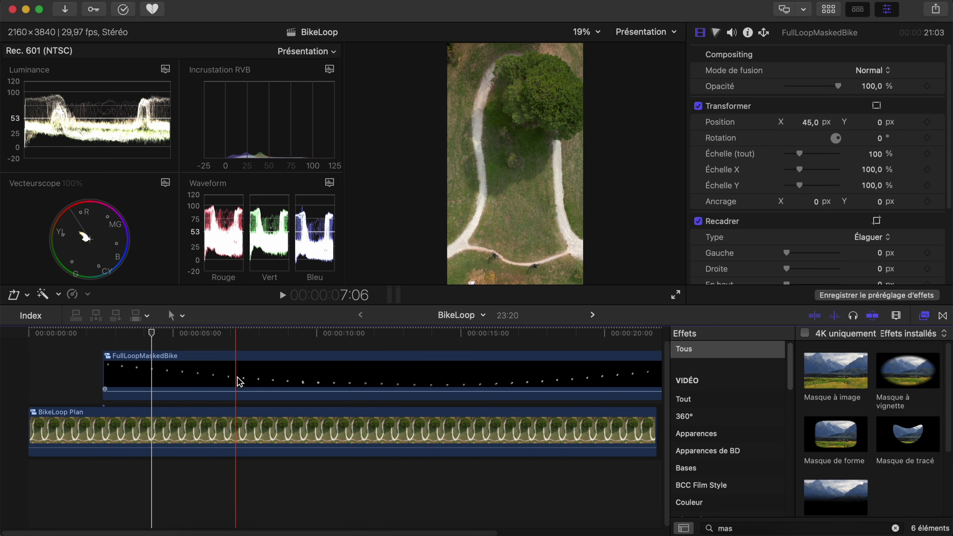
- Fine-tune the masked-rider clip's start, nudging it later then three frames earlier
{"action": "left_click", "coordinate": [163, 411]}
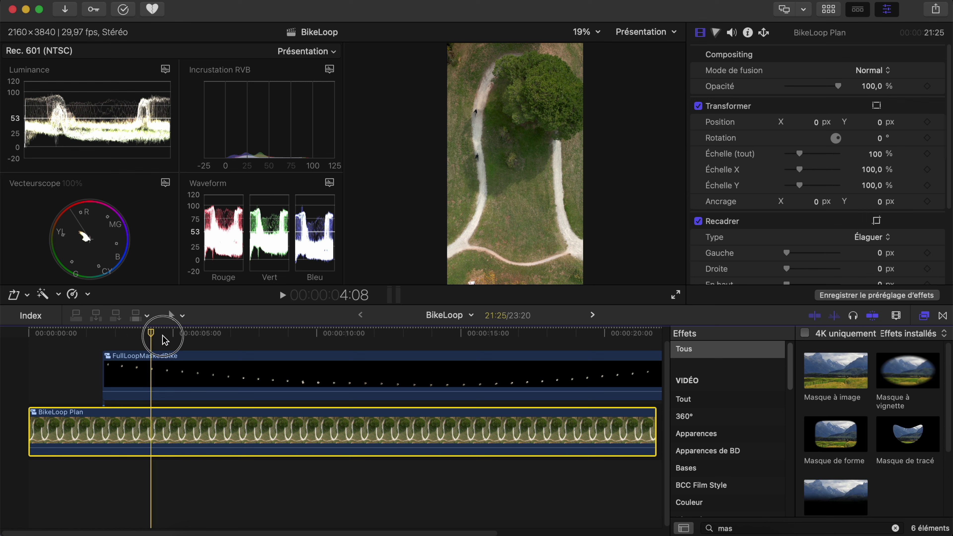
{"action": "left_click_drag", "start_coordinate": [162, 336], "coordinate": [300, 344]}
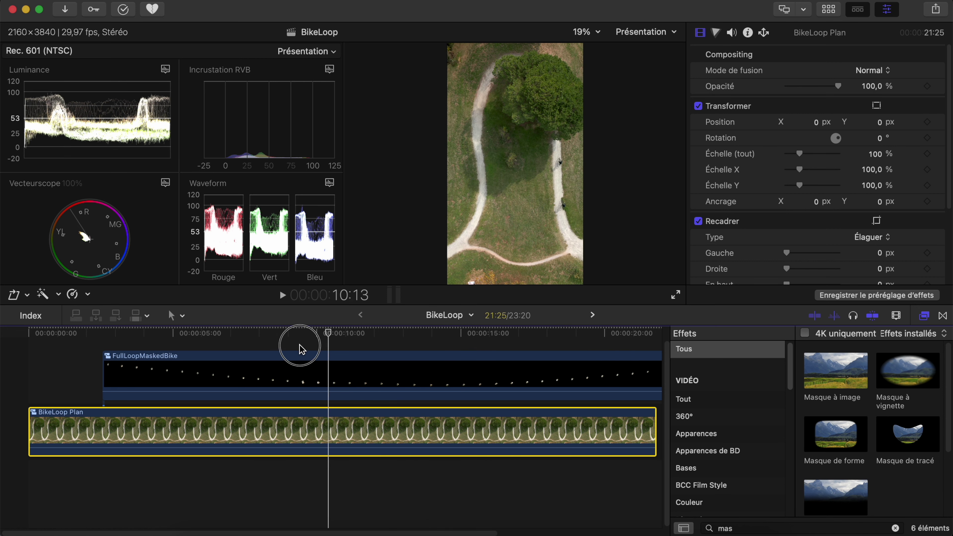
{"action": "mouse_move", "coordinate": [116, 336]}
{"action": "left_mouse_down"}
{"action": "mouse_move", "coordinate": [54, 336]}
{"action": "mouse_move", "coordinate": [106, 336]}
{"action": "left_mouse_up"}
{"action": "left_click_drag", "start_coordinate": [134, 375], "coordinate": [149, 341]}
{"action": "left_click", "coordinate": [120, 335]}
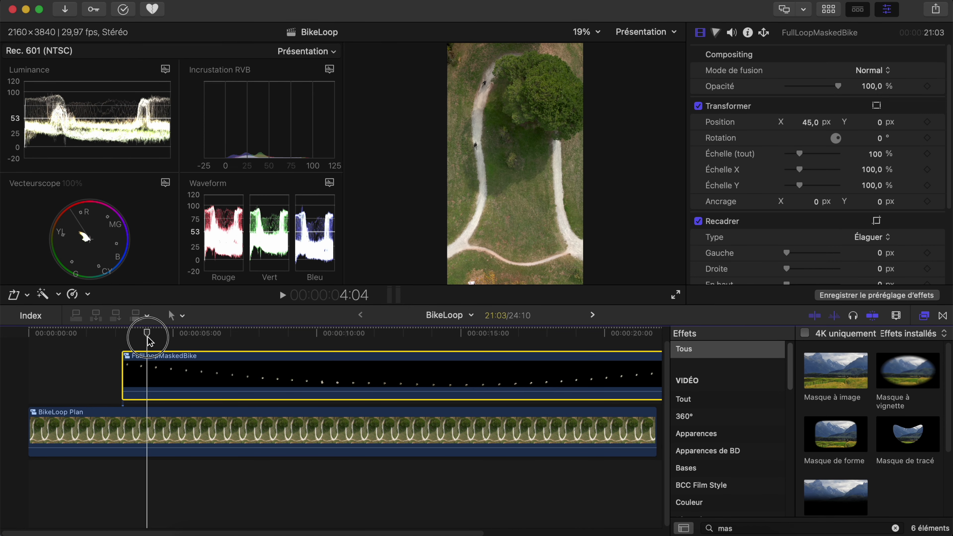
{"action": "left_click_drag", "start_coordinate": [180, 372], "coordinate": [177, 373]}
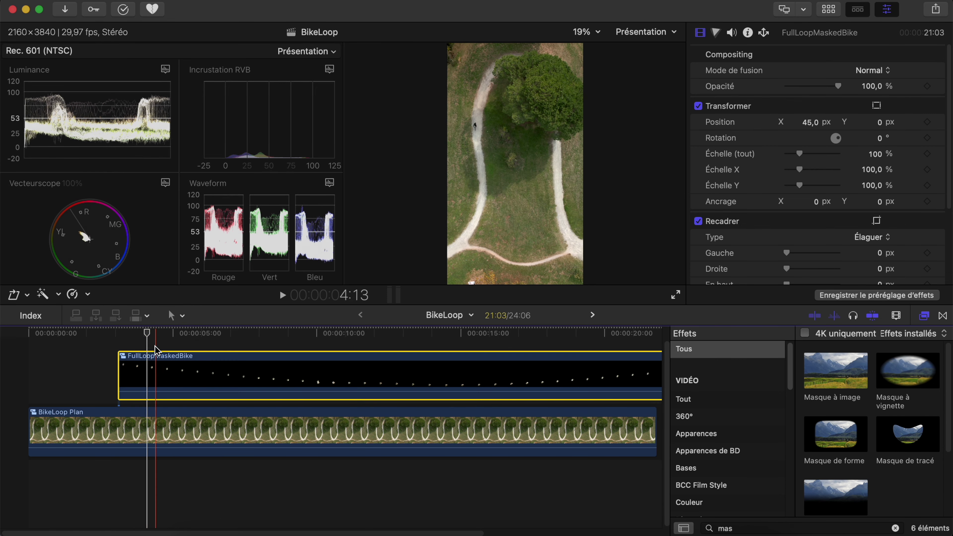
- Option-drag a copy of the masked-rider clip onto a new lane, starting +02:22 later
{"action": "left_click_drag", "start_coordinate": [148, 337], "coordinate": [10, 342]}
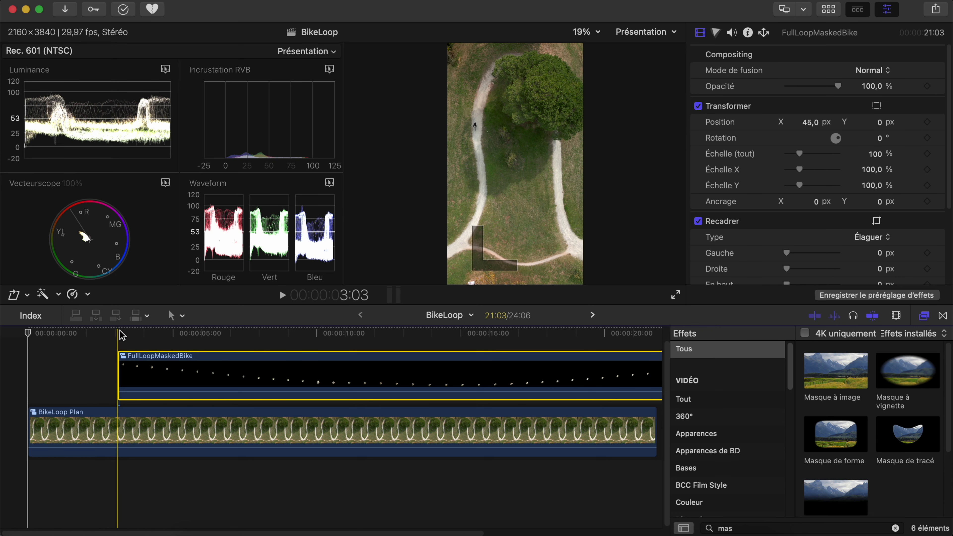
{"action": "scroll", "coordinate": [139, 383], "scroll_direction": "up", "scroll_amount": 1}
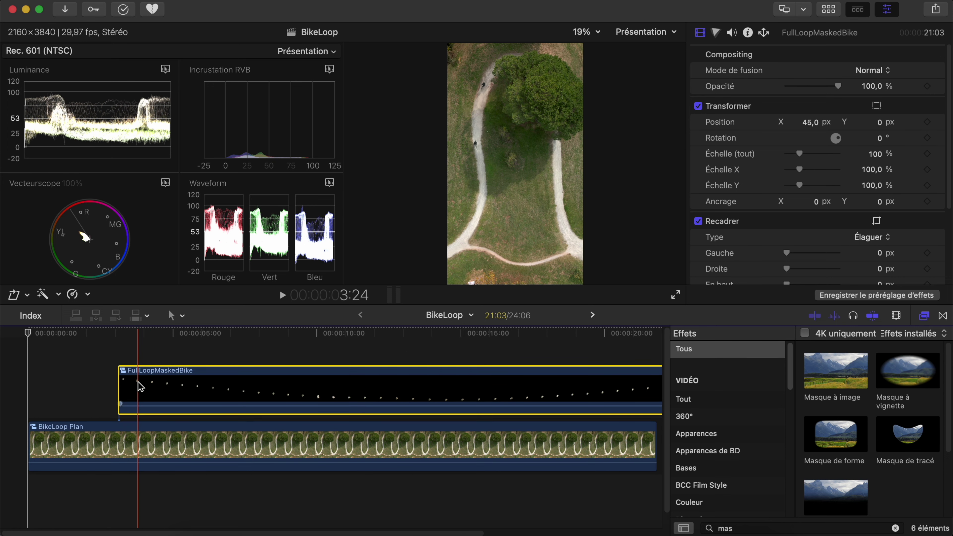
{"action": "left_click_drag", "start_coordinate": [217, 385], "coordinate": [292, 395]}
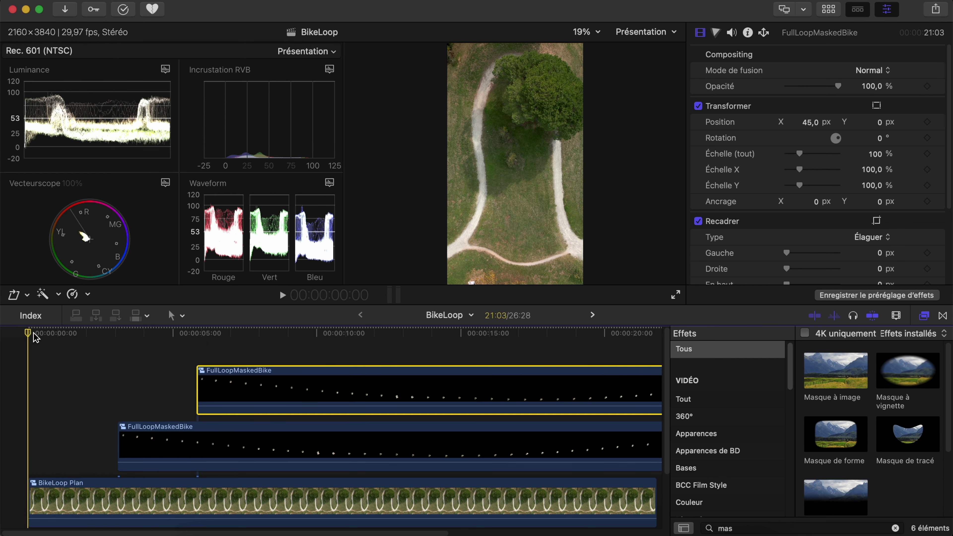
- Close the Effects browser and duplicate the top rider clip onto a new lane +03:04 later
{"action": "left_click_drag", "start_coordinate": [36, 337], "coordinate": [357, 366]}
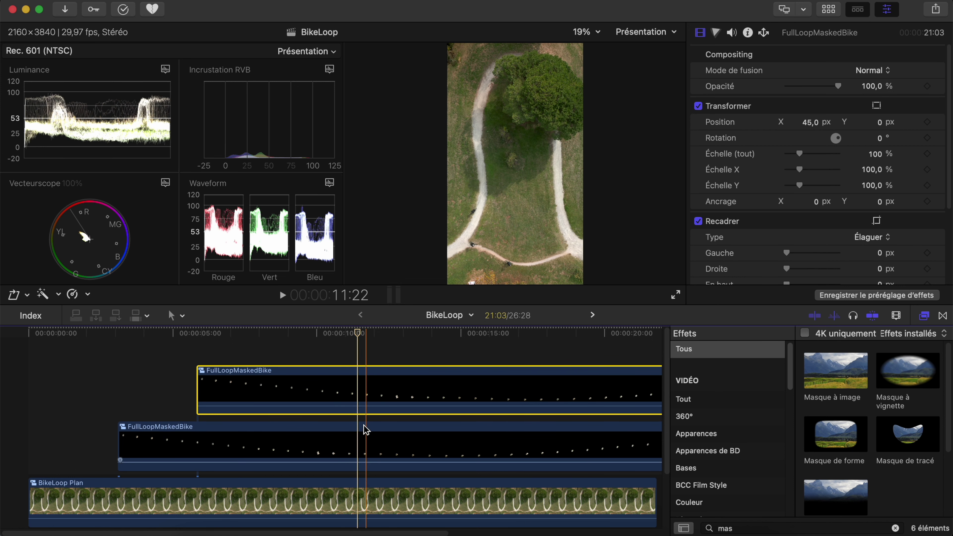
{"action": "scroll", "coordinate": [346, 395], "scroll_direction": "down", "scroll_amount": 2}
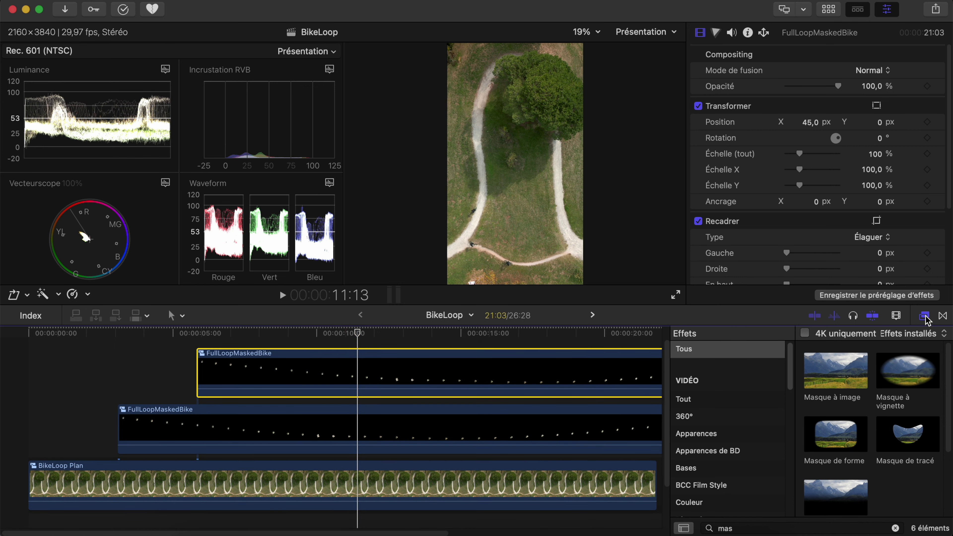
{"action": "left_click", "coordinate": [924, 316]}
{"action": "scroll", "coordinate": [450, 409], "scroll_direction": "up", "scroll_amount": 2}
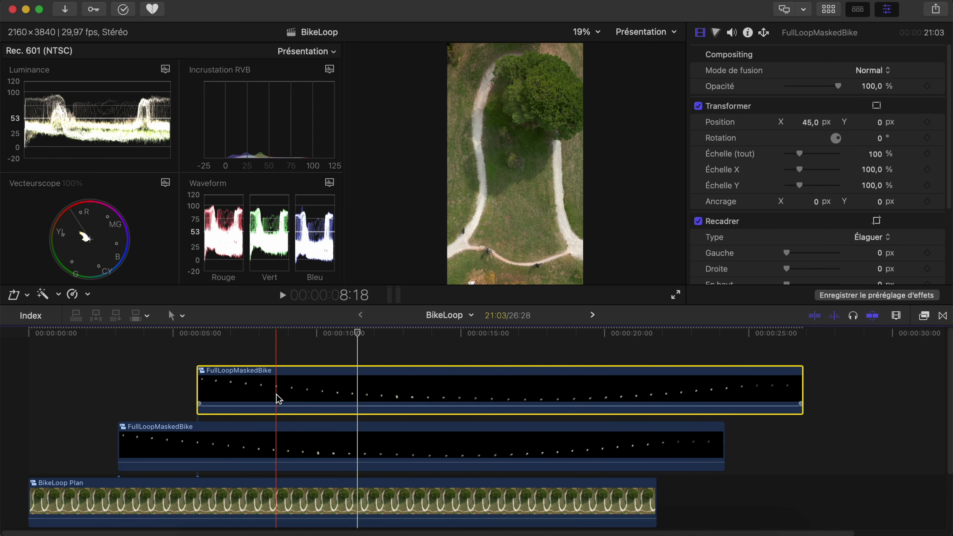
{"action": "left_click_drag", "start_coordinate": [276, 394], "coordinate": [367, 398]}
{"action": "left_click_drag", "start_coordinate": [441, 373], "coordinate": [519, 394]}
- Add another staggered FullLoopMaskedBike copy on a new lane, a further +02:18 later
{"action": "scroll", "coordinate": [600, 432], "scroll_direction": "down", "scroll_amount": 3}
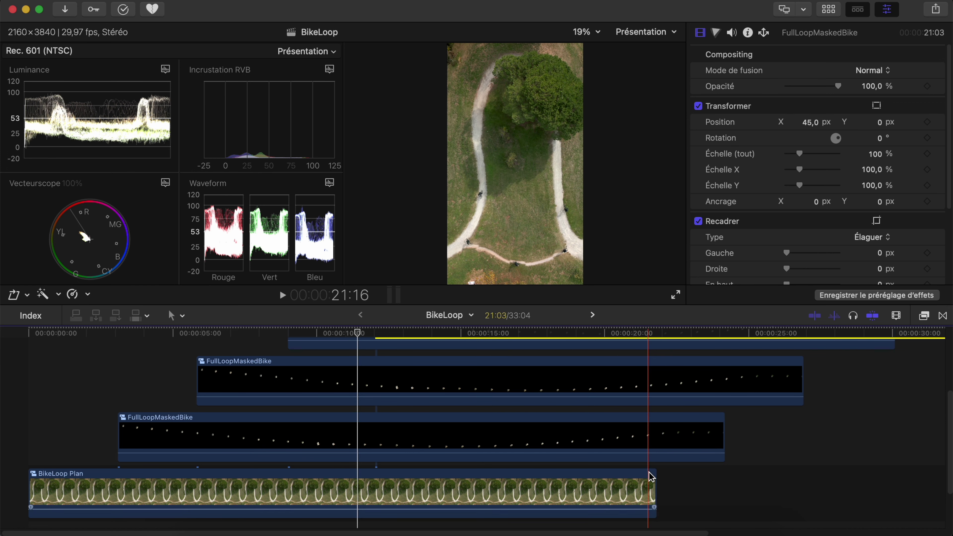
{"action": "scroll", "coordinate": [503, 428], "scroll_direction": "up", "scroll_amount": 3}
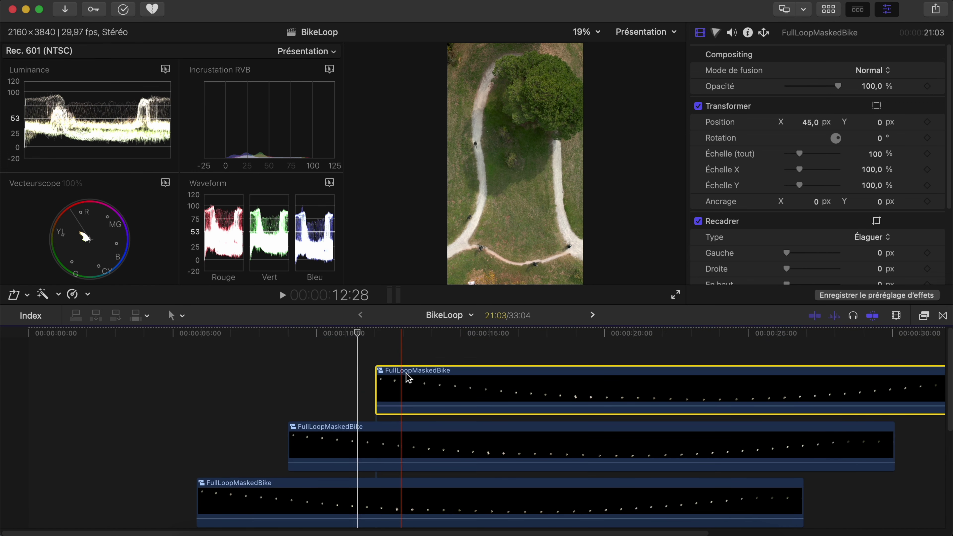
{"action": "left_click_drag", "start_coordinate": [504, 379], "coordinate": [524, 378]}
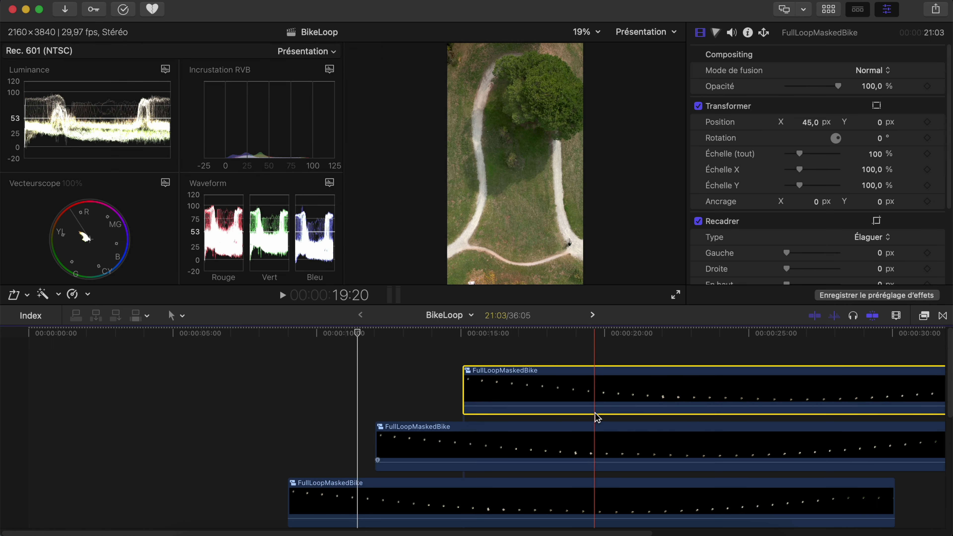
{"action": "scroll", "coordinate": [578, 442], "scroll_direction": "down", "scroll_amount": 4}
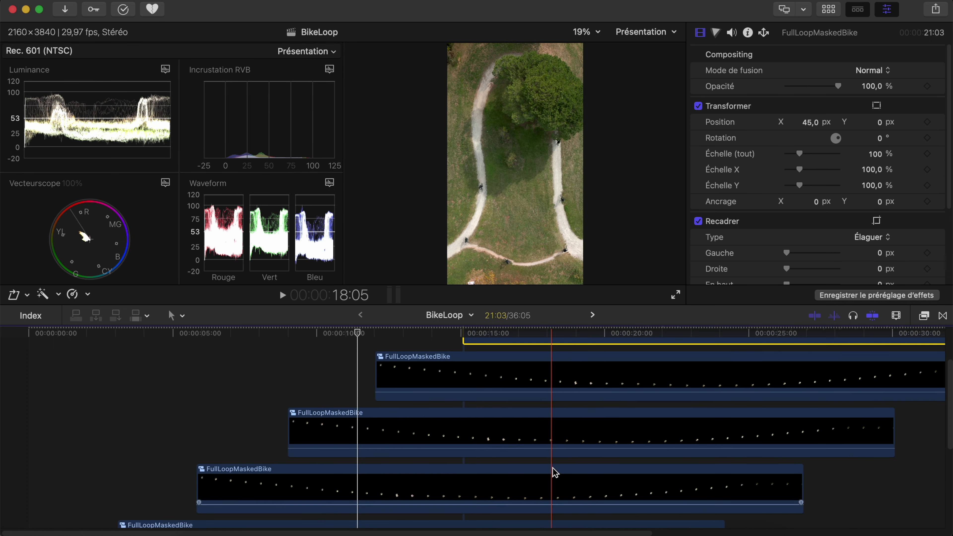
{"action": "scroll", "coordinate": [552, 466], "scroll_direction": "down", "scroll_amount": 1}
{"action": "scroll", "coordinate": [550, 457], "scroll_direction": "down", "scroll_amount": 3}
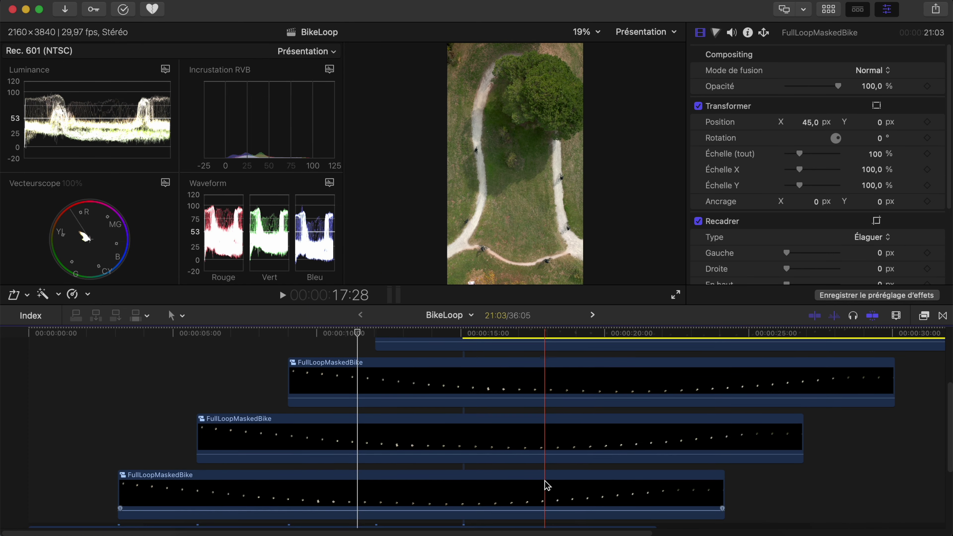
{"action": "key", "text": "super+a"}
- Option-drag all five clips +05:29 later to duplicate the whole rider stack
{"action": "scroll", "coordinate": [570, 476], "scroll_direction": "up", "scroll_amount": 6}
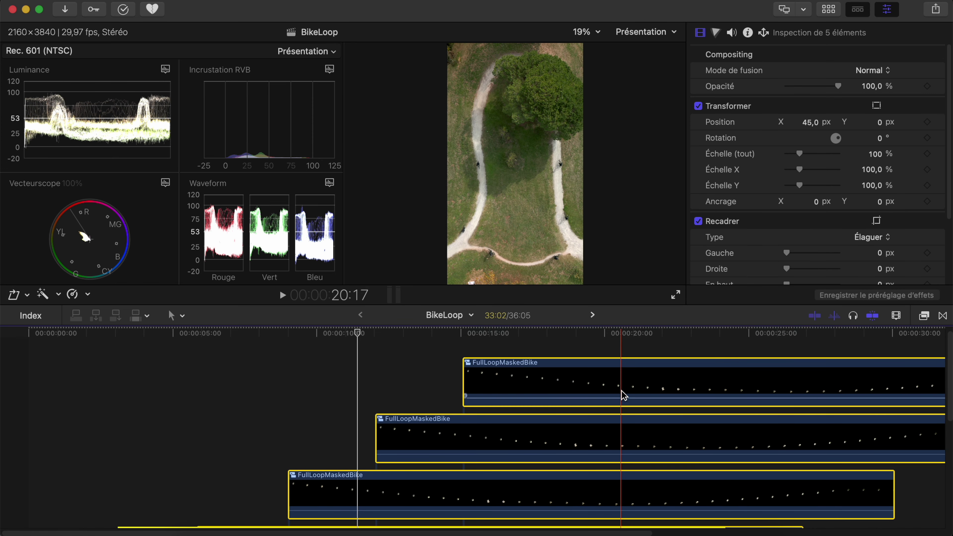
{"action": "left_click_drag", "start_coordinate": [609, 377], "coordinate": [704, 477]}
{"action": "scroll", "coordinate": [542, 380], "scroll_direction": "down", "scroll_amount": 4}
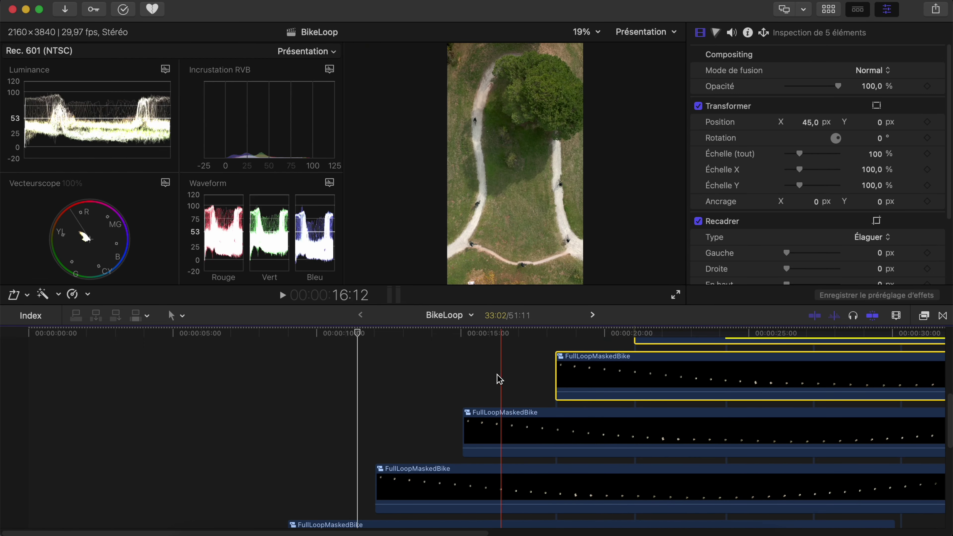
{"action": "scroll", "coordinate": [262, 364], "scroll_direction": "down", "scroll_amount": 6}
{"action": "scroll", "coordinate": [393, 394], "scroll_direction": "up", "scroll_amount": 3}
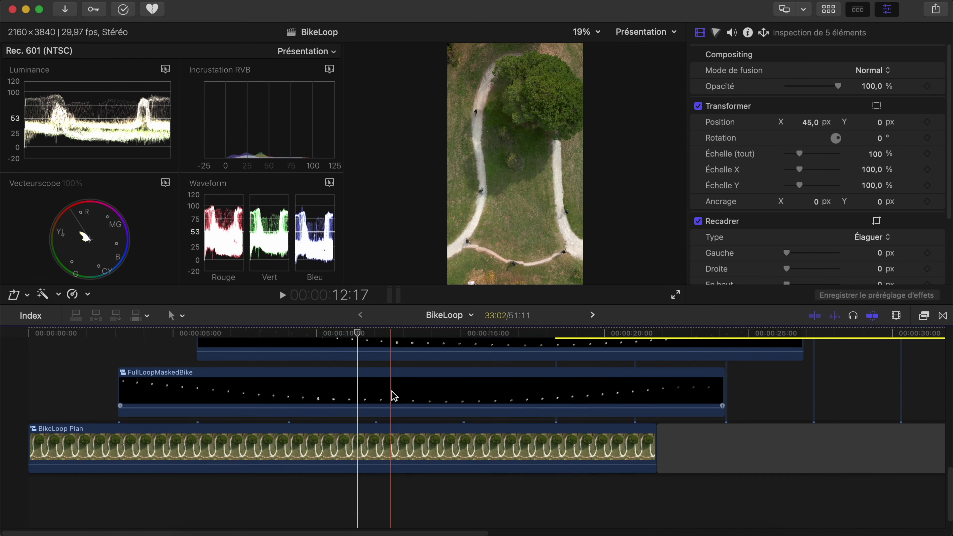
- Play back the riders from about 4 seconds and nudge one clip two frames earlier
{"action": "left_click", "coordinate": [164, 337]}
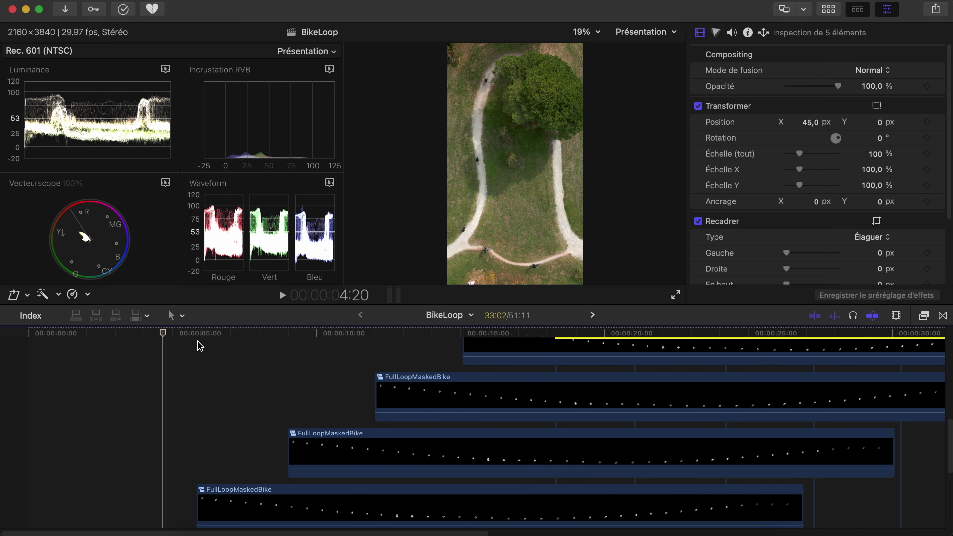
{"action": "key", "text": "space"}
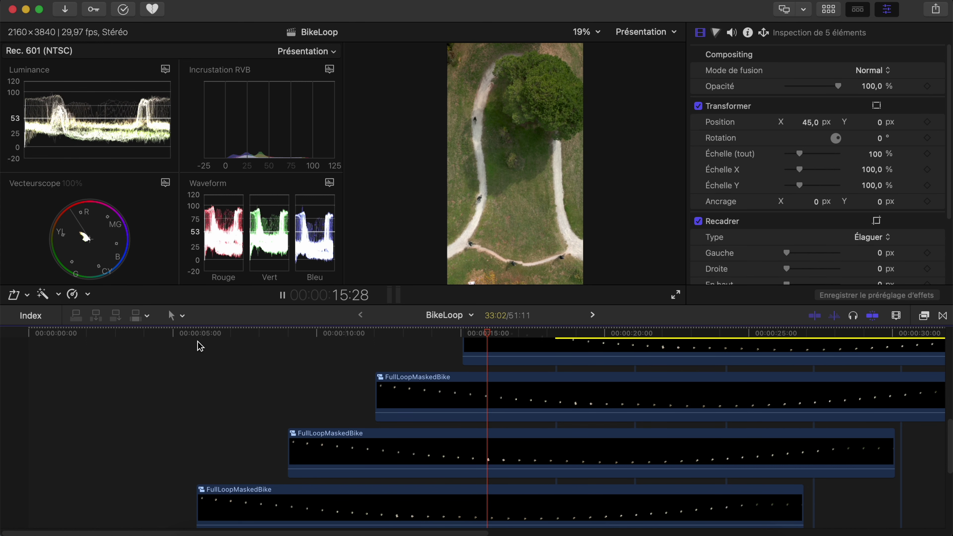
{"action": "key", "text": "space"}
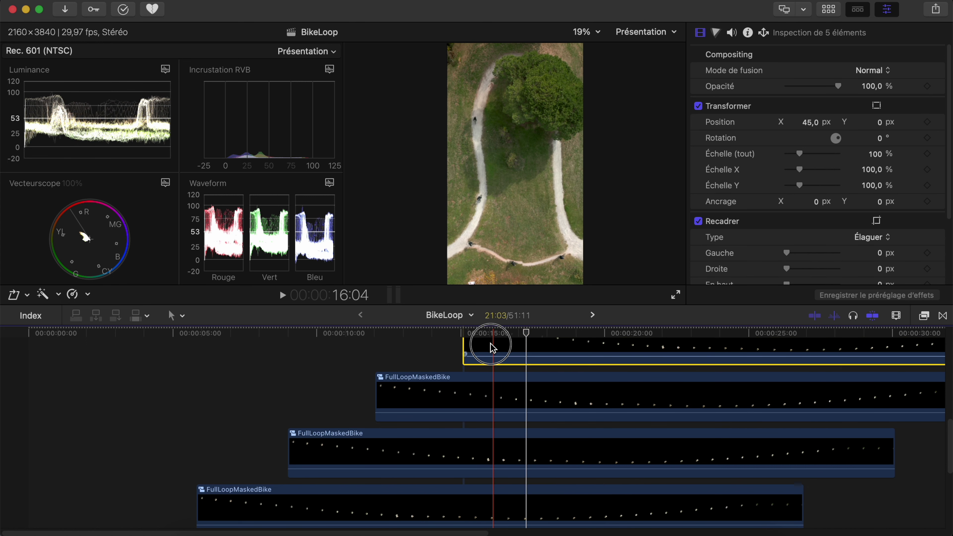
{"action": "left_click_drag", "start_coordinate": [490, 343], "coordinate": [495, 347]}
{"action": "scroll", "coordinate": [509, 430], "scroll_direction": "up", "scroll_amount": 3}
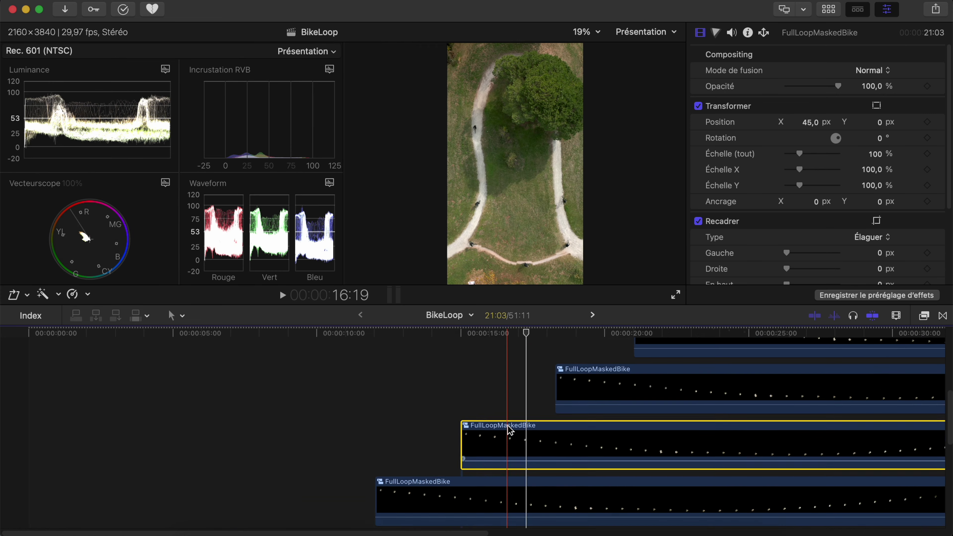
{"action": "scroll", "coordinate": [509, 430], "scroll_direction": "up", "scroll_amount": 1}
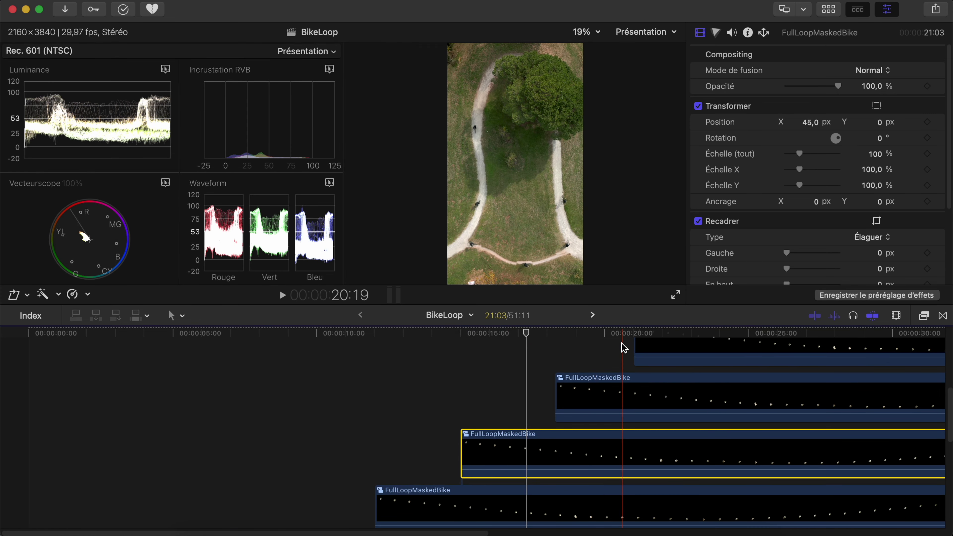
{"action": "scroll", "coordinate": [621, 357], "scroll_direction": "down", "scroll_amount": 8}
{"action": "scroll", "coordinate": [585, 454], "scroll_direction": "down", "scroll_amount": 1}
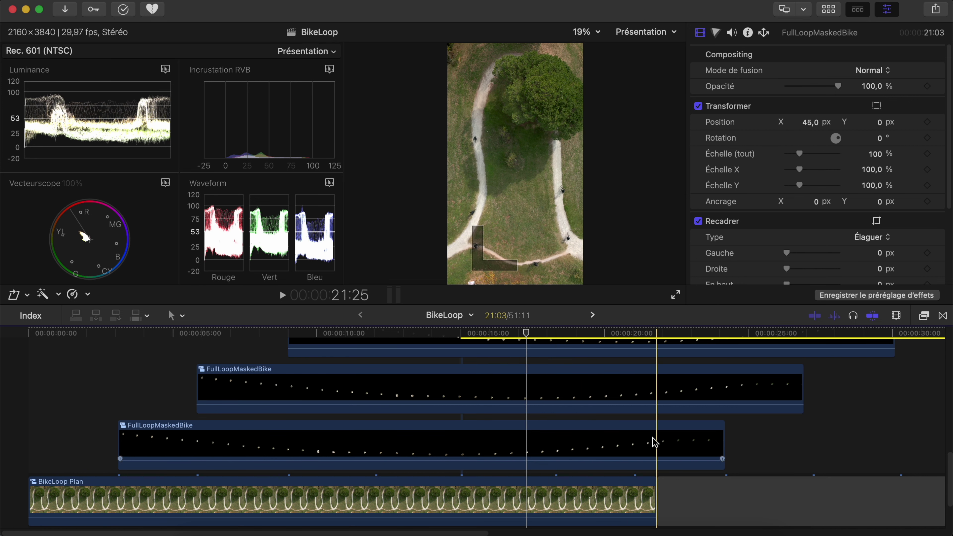
- With the Blade tool, cut the upper rider clip where BikeLoop Plan ends
{"action": "scroll", "coordinate": [654, 440], "scroll_direction": "up", "scroll_amount": 15}
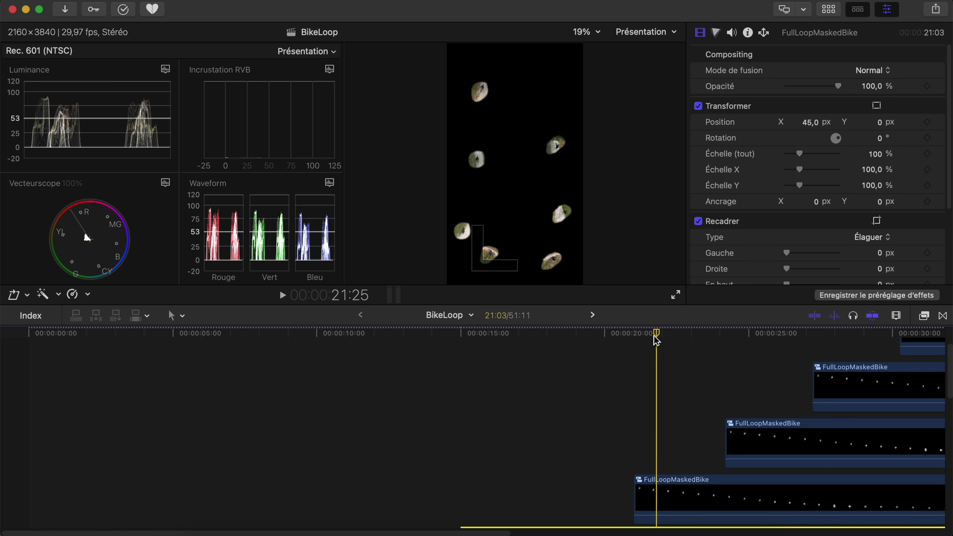
{"action": "scroll", "coordinate": [661, 375], "scroll_direction": "down", "scroll_amount": 10}
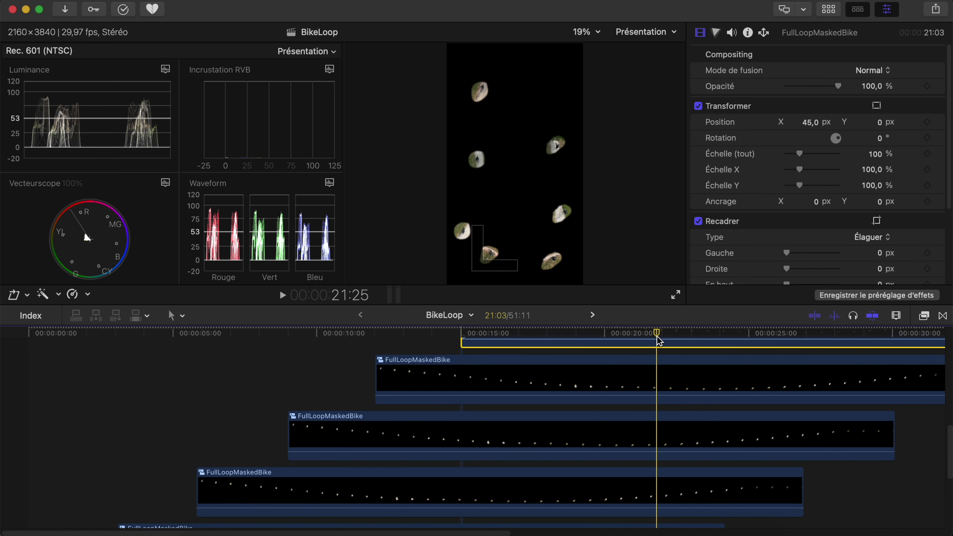
{"action": "key", "text": "b"}
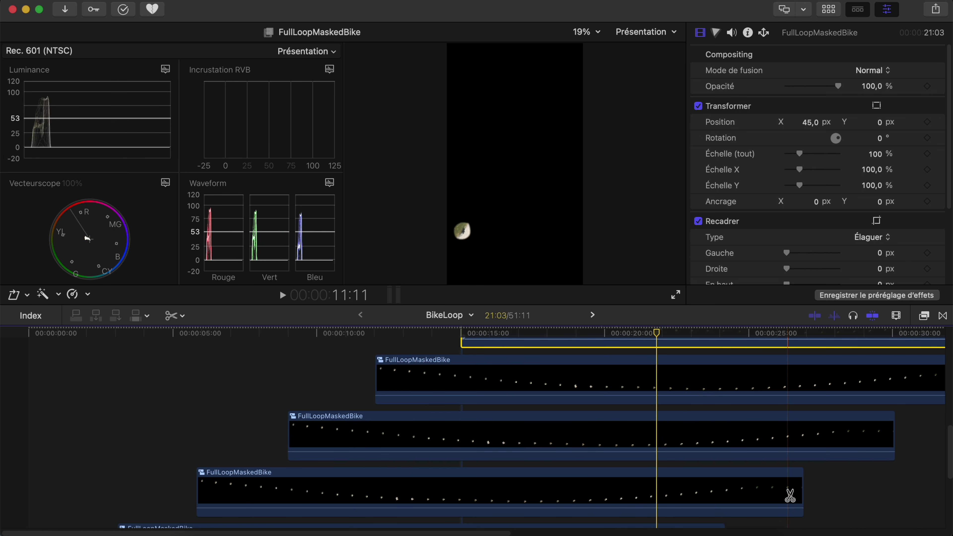
{"action": "scroll", "coordinate": [750, 499], "scroll_direction": "down", "scroll_amount": 5}
{"action": "scroll", "coordinate": [659, 357], "scroll_direction": "up", "scroll_amount": 10}
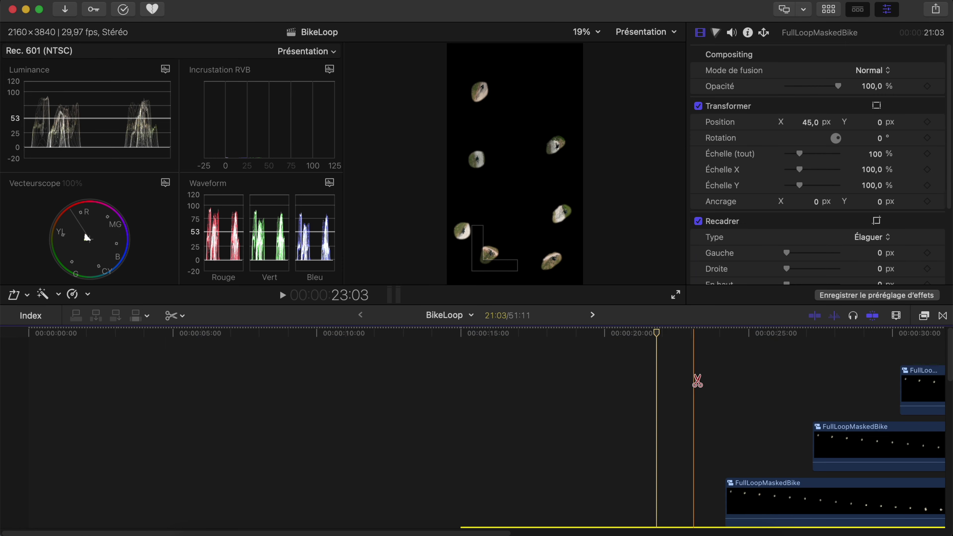
{"action": "scroll", "coordinate": [697, 381], "scroll_direction": "down", "scroll_amount": 10}
{"action": "scroll", "coordinate": [699, 389], "scroll_direction": "up", "scroll_amount": 10}
{"action": "scroll", "coordinate": [665, 417], "scroll_direction": "down", "scroll_amount": 10}
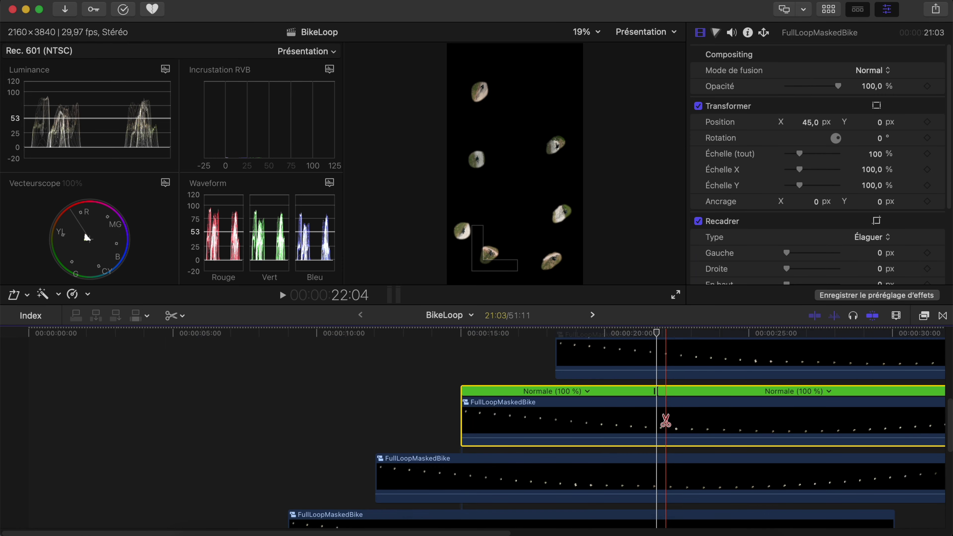
{"action": "scroll", "coordinate": [665, 420], "scroll_direction": "up", "scroll_amount": 3}
{"action": "left_click", "coordinate": [657, 375]}
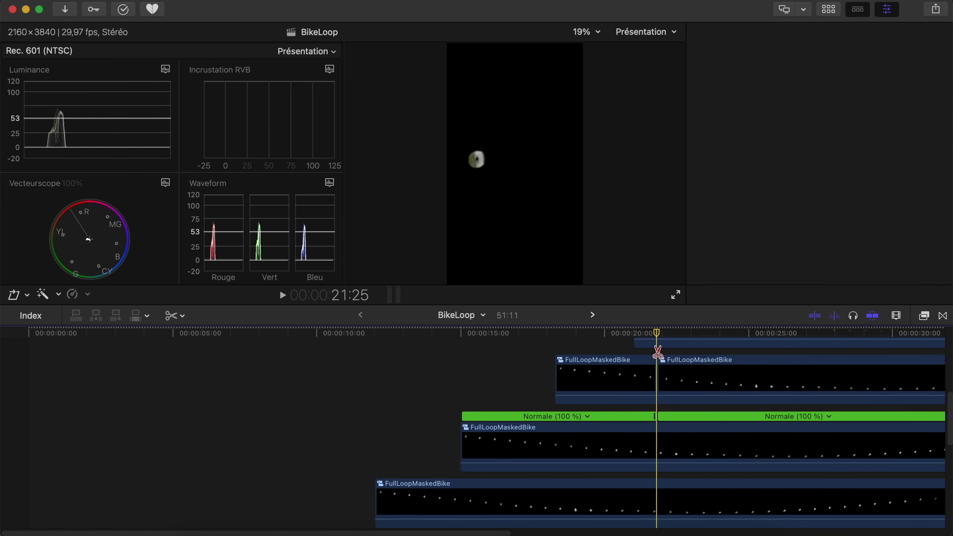
- Blade the top and second-lane rider clips at the loop end, then return to Select
{"action": "scroll", "coordinate": [667, 480], "scroll_direction": "down", "scroll_amount": 15}
{"action": "scroll", "coordinate": [651, 443], "scroll_direction": "up", "scroll_amount": 8}
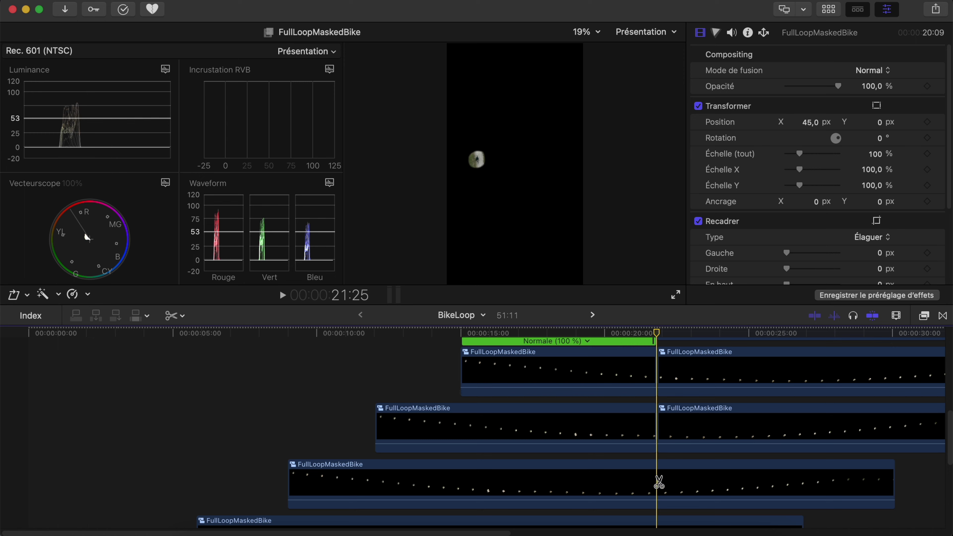
{"action": "scroll", "coordinate": [658, 479], "scroll_direction": "down", "scroll_amount": 15}
{"action": "left_click", "coordinate": [657, 383]}
{"action": "left_click", "coordinate": [657, 437]}
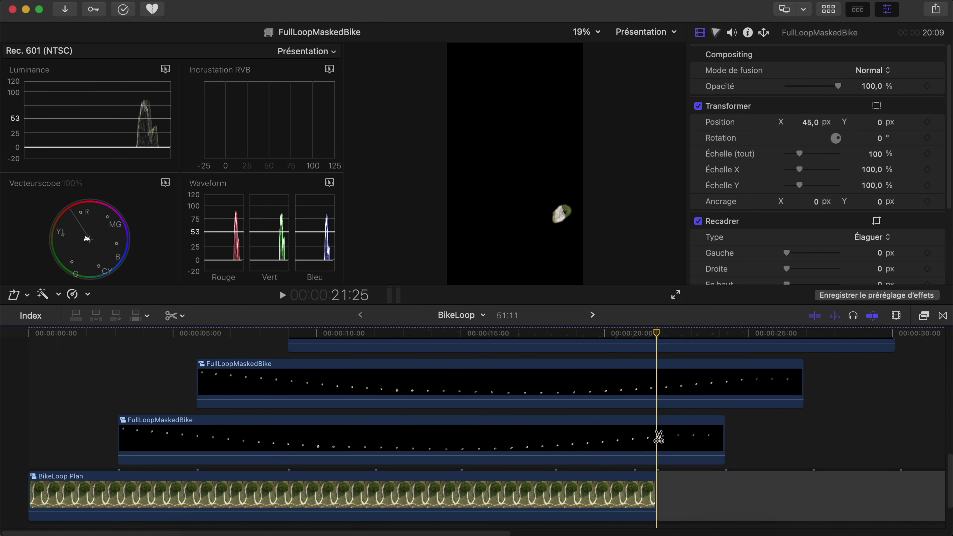
{"action": "key", "text": "a"}
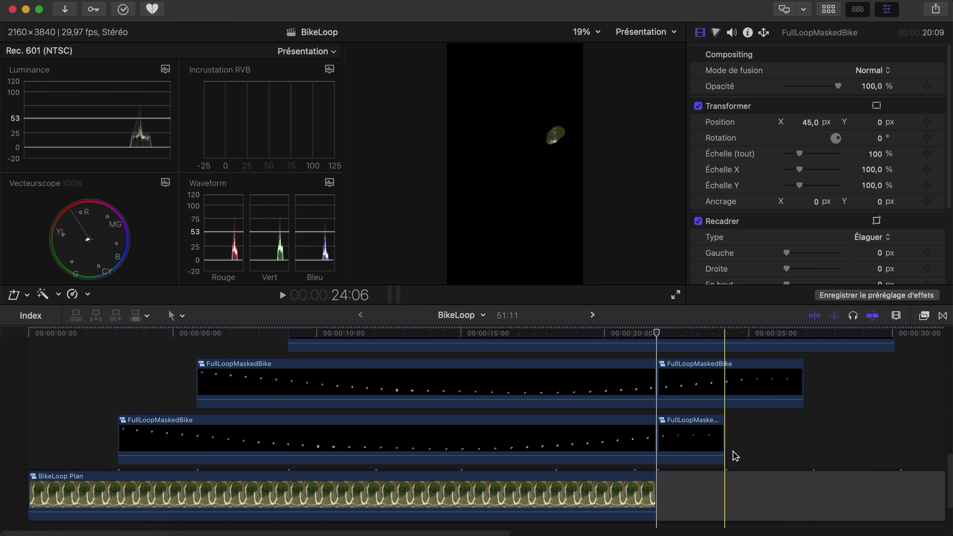
{"action": "scroll", "coordinate": [870, 484], "scroll_direction": "up", "scroll_amount": 15}
{"action": "scroll", "coordinate": [782, 435], "scroll_direction": "up", "scroll_amount": 15}
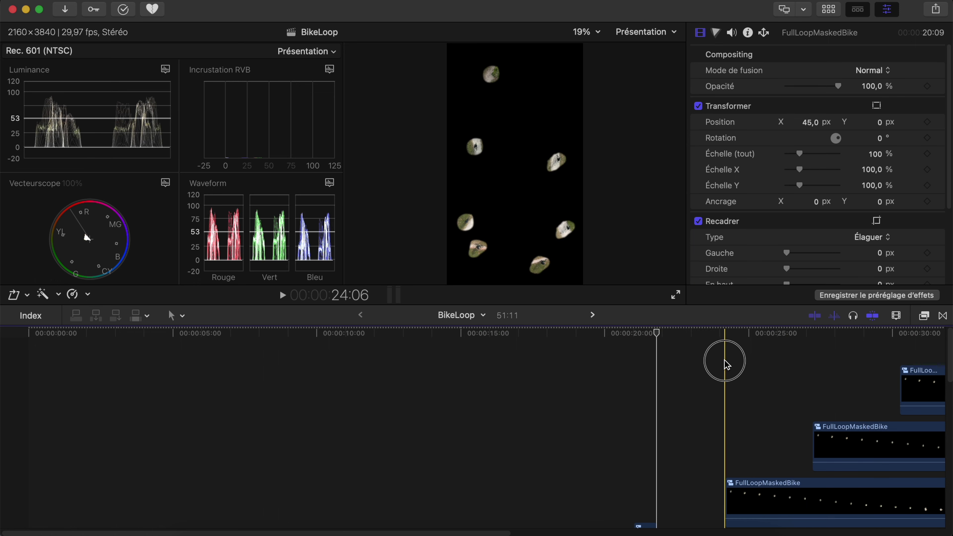
- Delete all rider clip pieces past the loop end and park the playhead near 19:00
{"action": "left_click_drag", "start_coordinate": [725, 363], "coordinate": [904, 525]}
{"action": "key", "text": "Delete"}
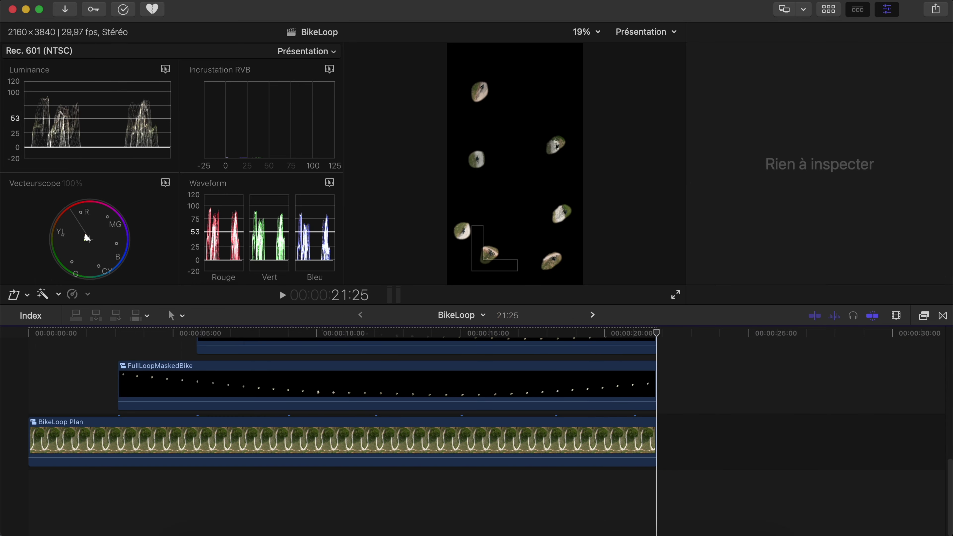
{"action": "scroll", "coordinate": [419, 432], "scroll_direction": "up", "scroll_amount": 20}
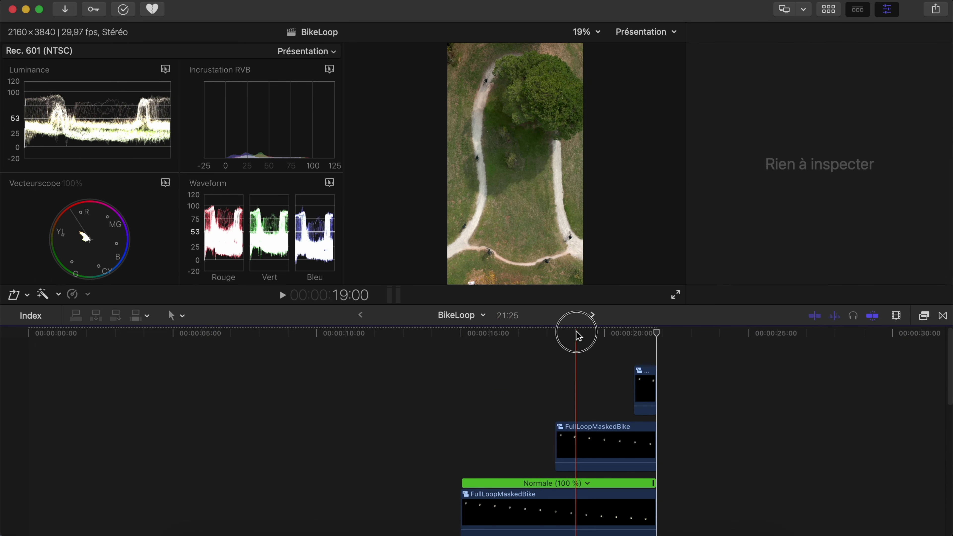
{"action": "left_click", "coordinate": [576, 333]}
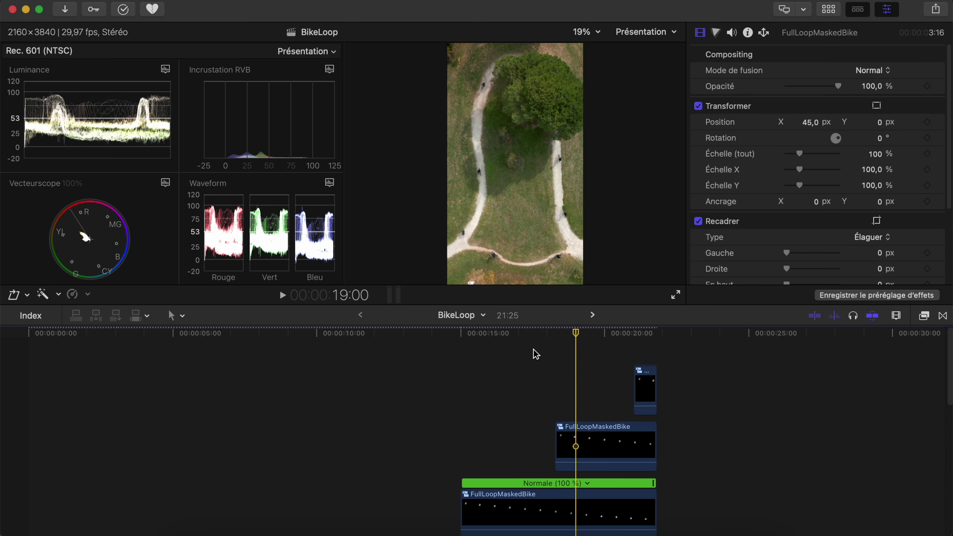
{"action": "key", "text": "space"}
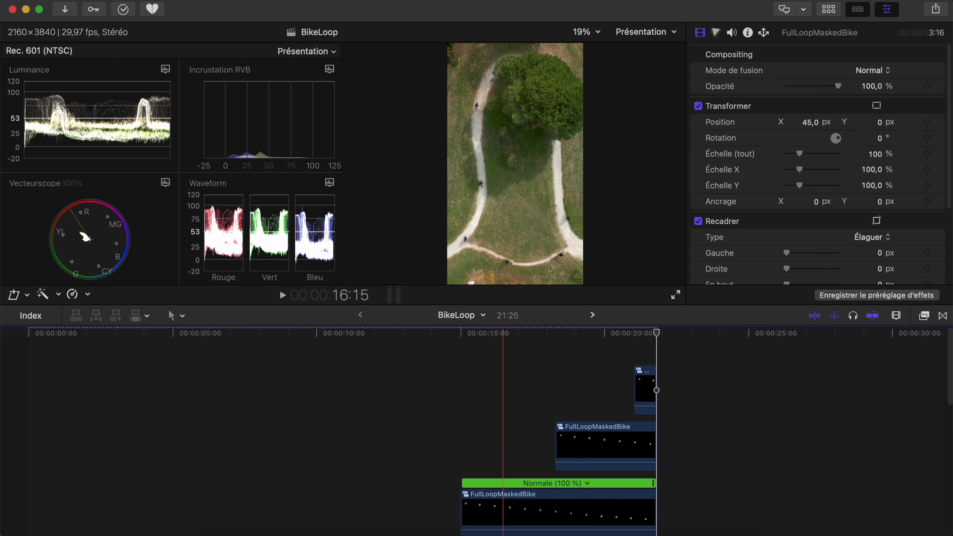
{"action": "key", "text": "space"}
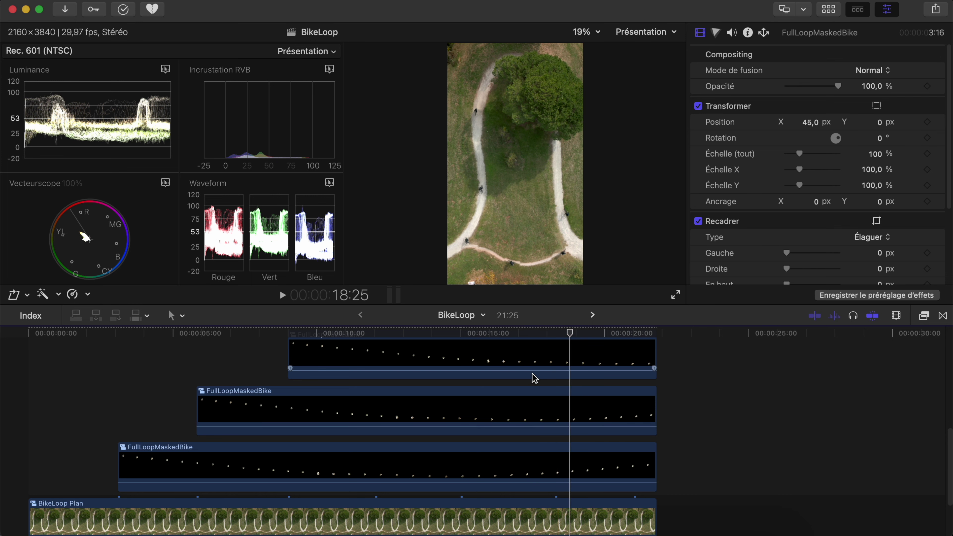
{"action": "double_click", "coordinate": [201, 458]}
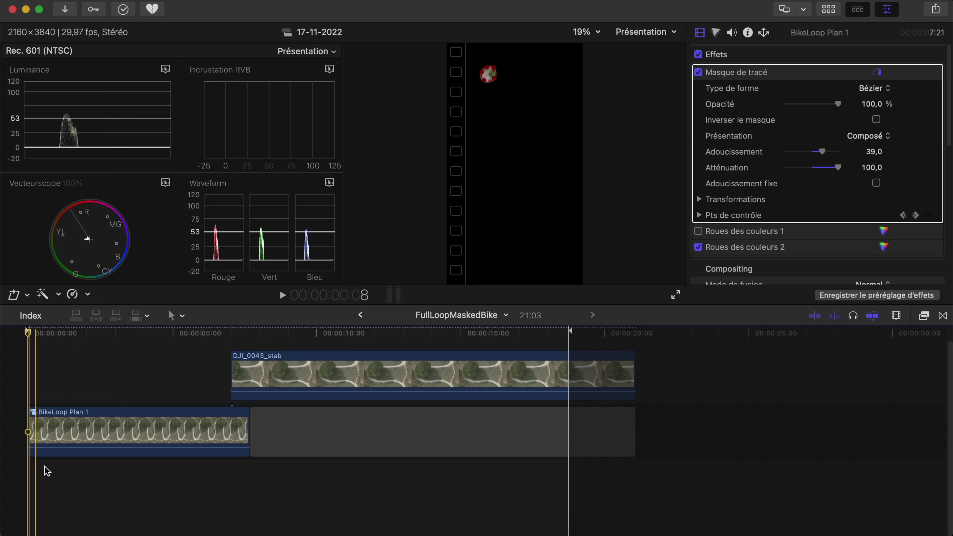
{"action": "key", "text": "space"}
{"action": "key", "text": "space"}
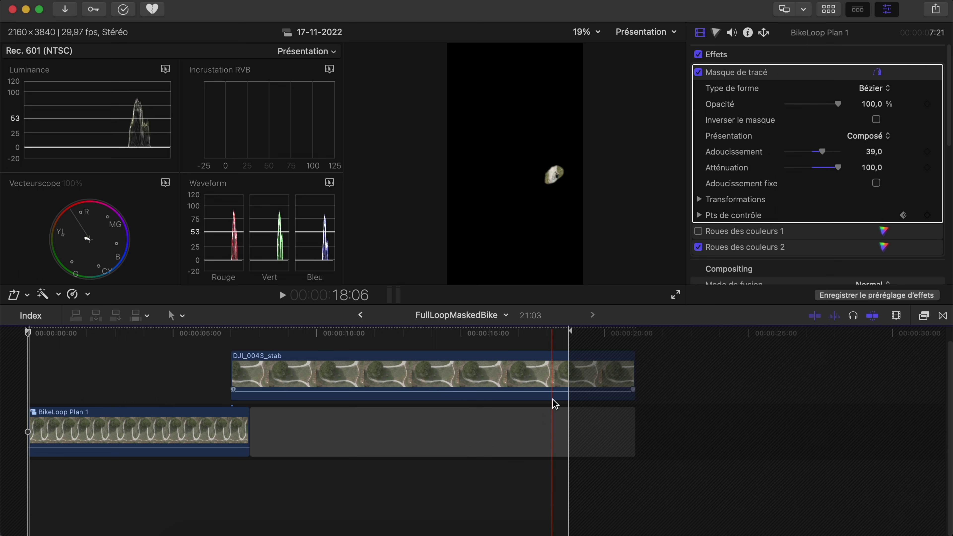
{"action": "left_click", "coordinate": [360, 314]}
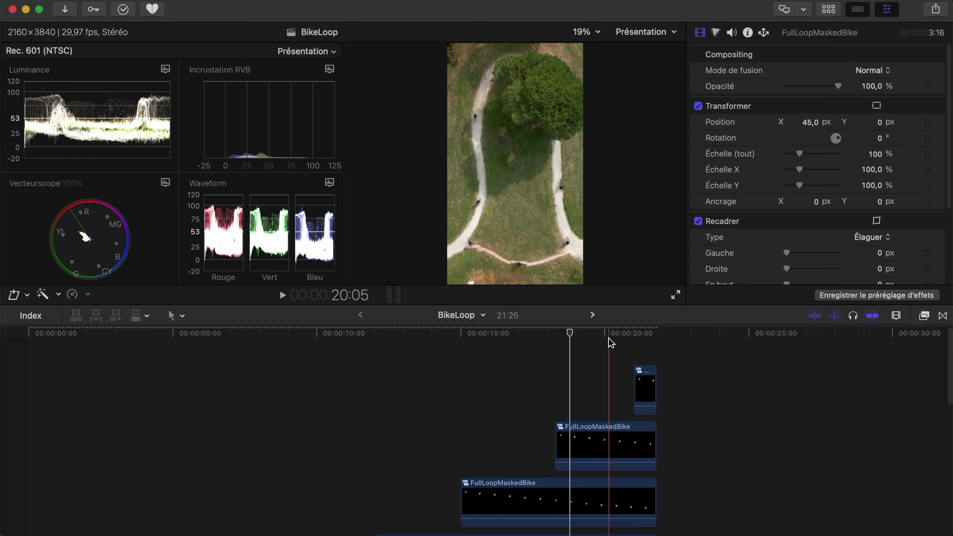
- Delete the extra stacked FullLoopMaskedBike rider copies from the timeline
{"action": "scroll", "coordinate": [347, 397], "scroll_direction": "down", "scroll_amount": 10}
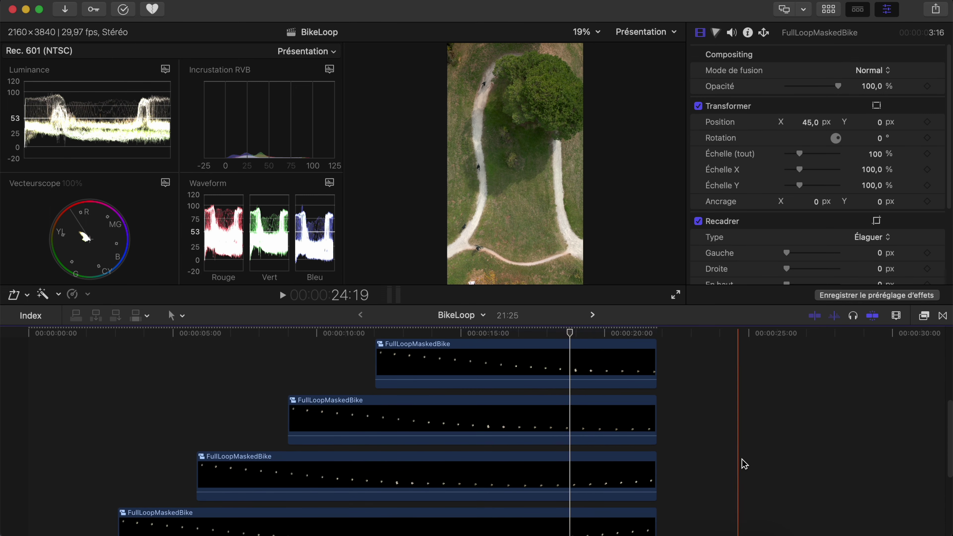
{"action": "left_click_drag", "start_coordinate": [691, 421], "coordinate": [510, 347]}
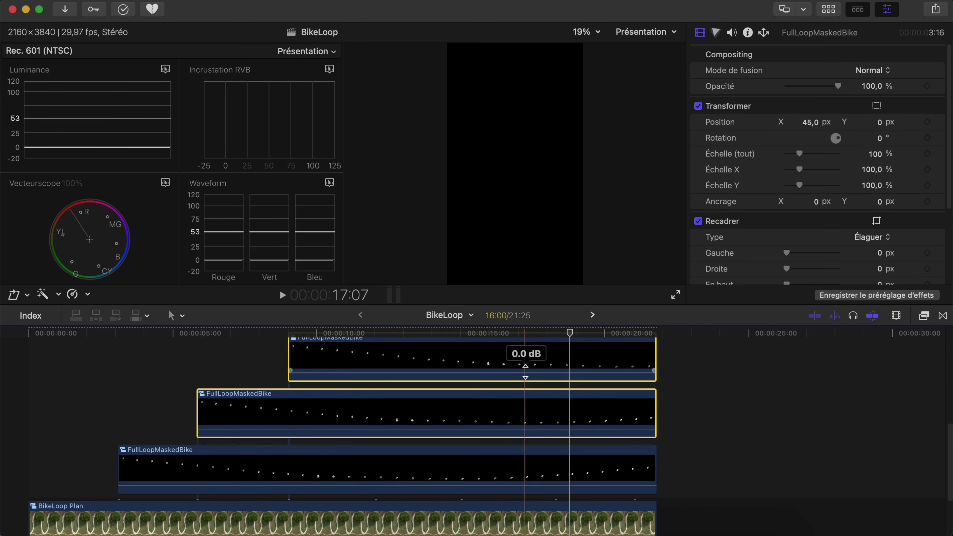
{"action": "scroll", "coordinate": [527, 376], "scroll_direction": "up", "scroll_amount": 5}
{"action": "left_click", "coordinate": [553, 379]}
{"action": "left_click_drag", "start_coordinate": [545, 350], "coordinate": [602, 445]}
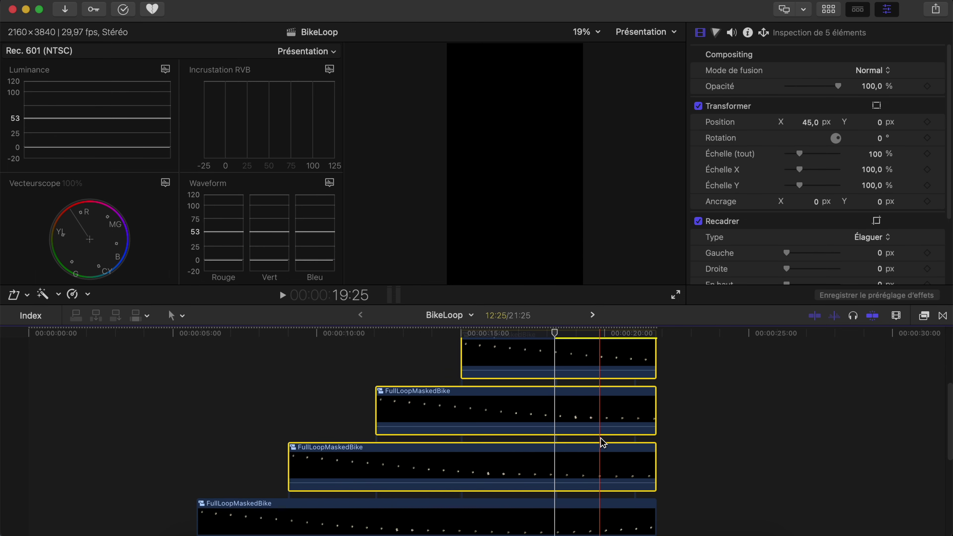
{"action": "key", "text": "Delete"}
- Keep the one remaining rider clip and duplicate BikeLoop Plan after itself, extending BikeLoop to 43:20
{"action": "scroll", "coordinate": [312, 413], "scroll_direction": "down", "scroll_amount": 5}
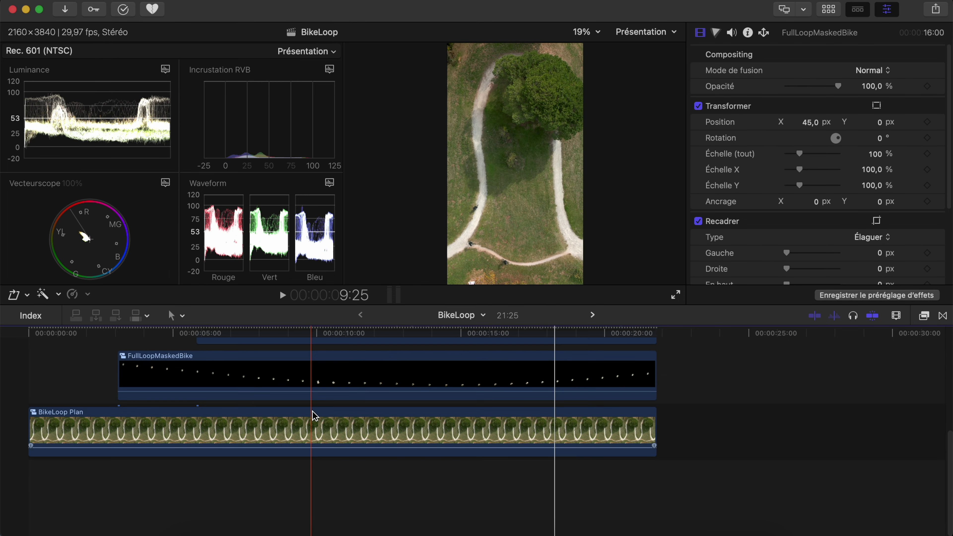
{"action": "scroll", "coordinate": [177, 424], "scroll_direction": "up", "scroll_amount": 5}
{"action": "left_click", "coordinate": [374, 504]}
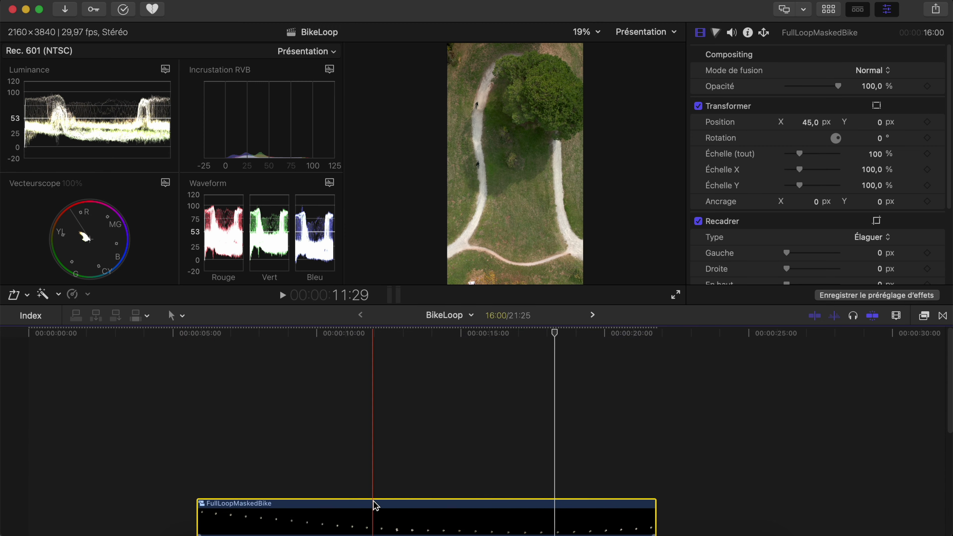
{"action": "scroll", "coordinate": [375, 507], "scroll_direction": "down", "scroll_amount": 5}
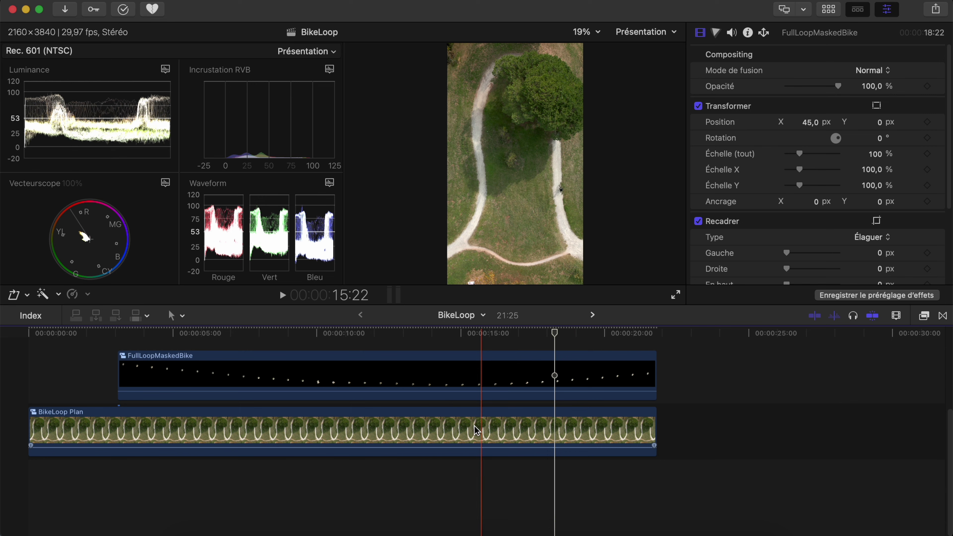
{"action": "left_click_drag", "start_coordinate": [474, 425], "coordinate": [898, 435]}
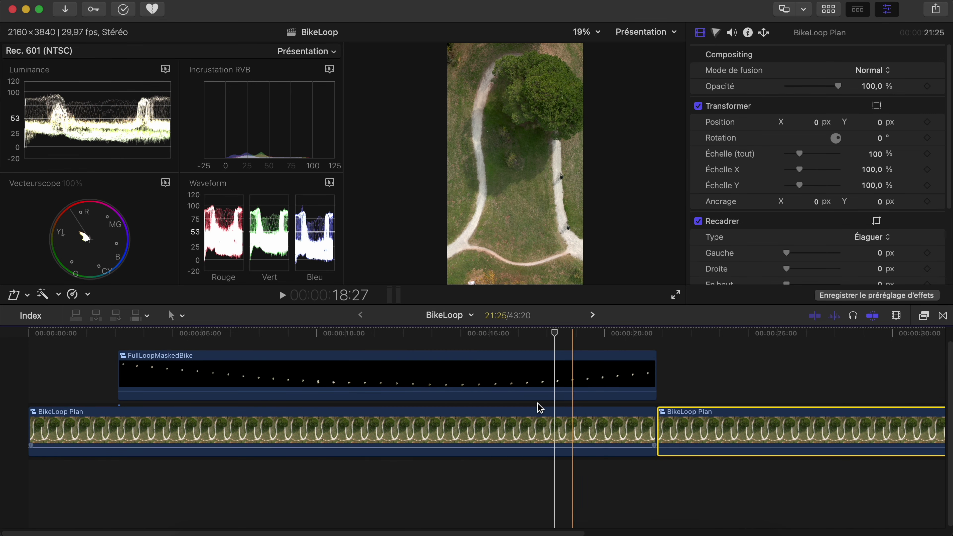
- Move the FullLoopMaskedBike clip about 19:25 later, above the second BikeLoop Plan
{"action": "left_click", "coordinate": [370, 363]}
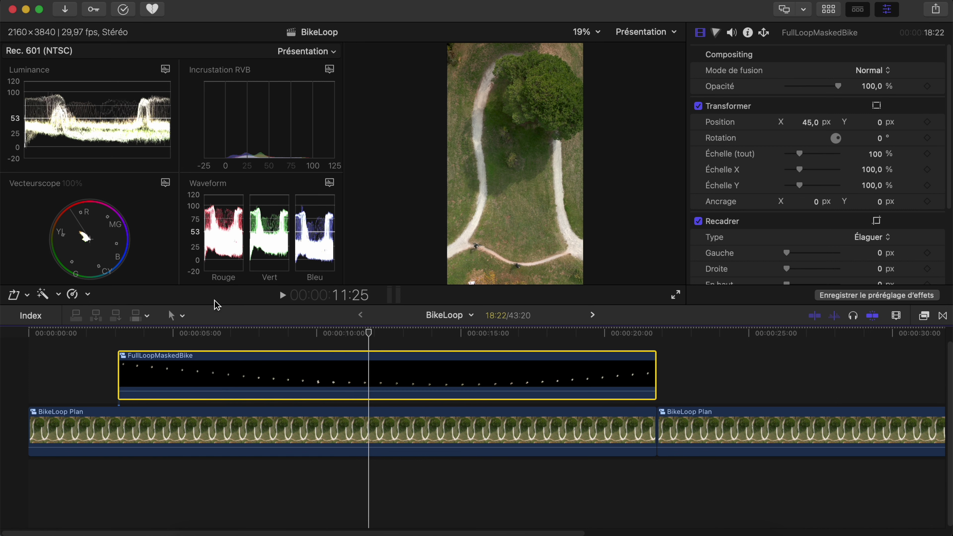
{"action": "left_click", "coordinate": [264, 376]}
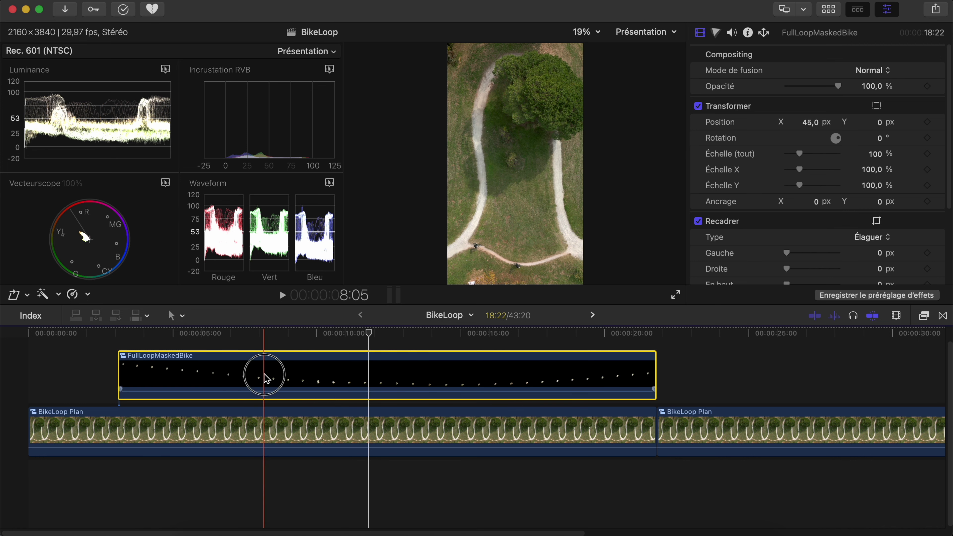
{"action": "left_click_drag", "start_coordinate": [265, 376], "coordinate": [836, 379]}
{"action": "key", "text": "super+7"}
{"action": "scroll", "coordinate": [612, 350], "scroll_direction": "right", "scroll_amount": 5}
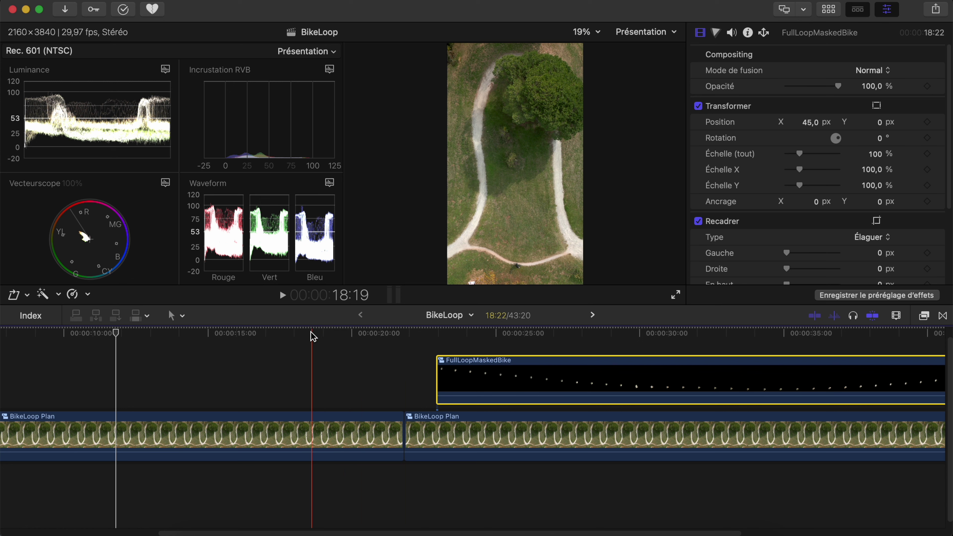
- Play across the join between loop copies and nudge the rider clip slightly later, finally three frames
{"action": "left_click", "coordinate": [268, 337]}
{"action": "key", "text": "space"}
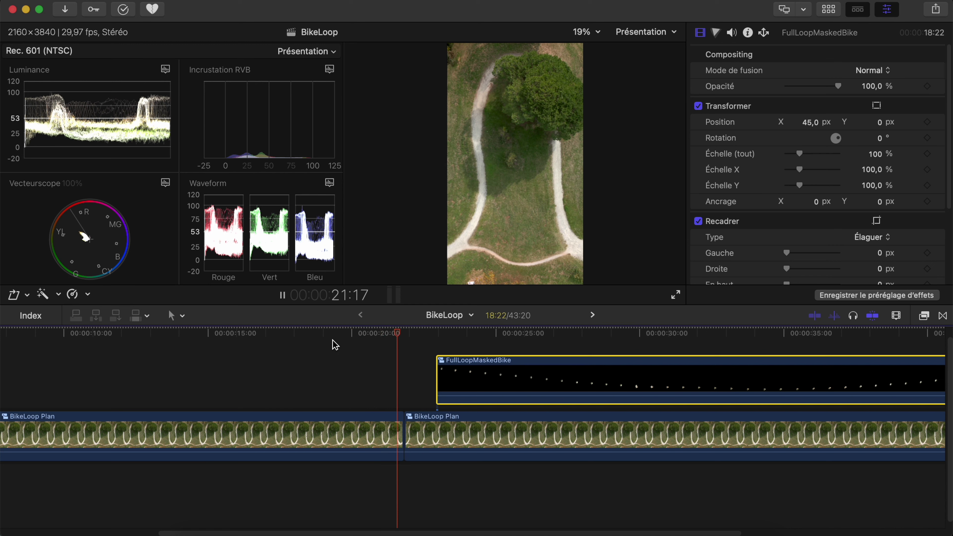
{"action": "key", "text": "space"}
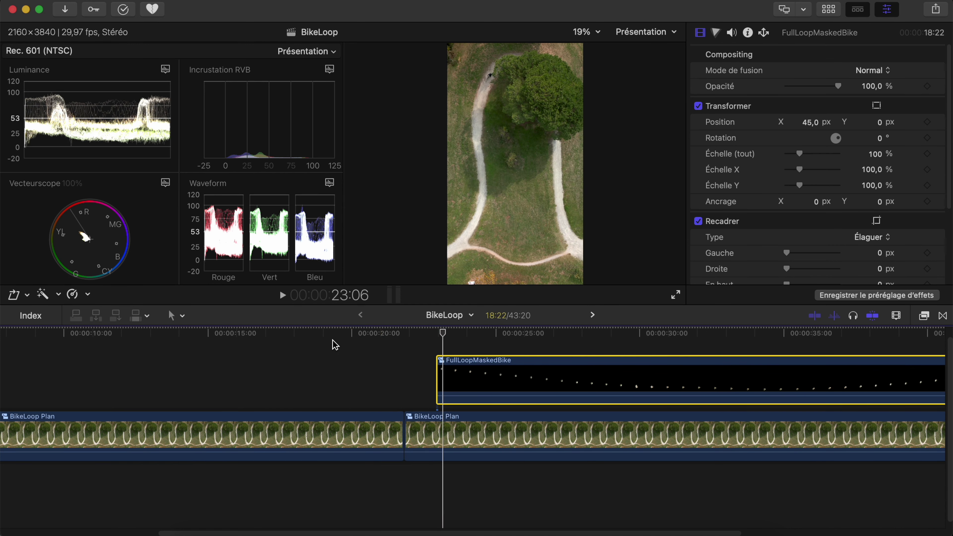
{"action": "left_click_drag", "start_coordinate": [503, 379], "coordinate": [512, 379]}
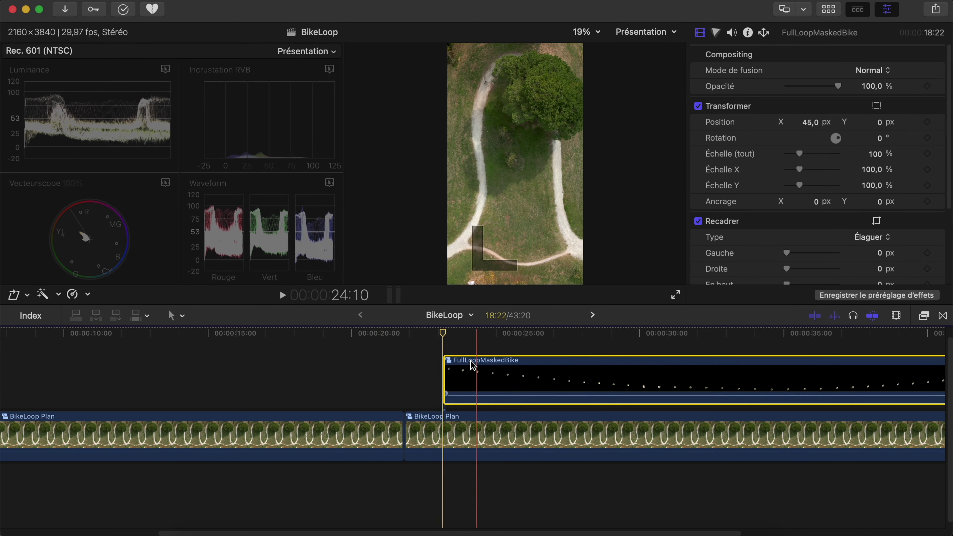
{"action": "left_click", "coordinate": [407, 330]}
{"action": "key", "text": "space"}
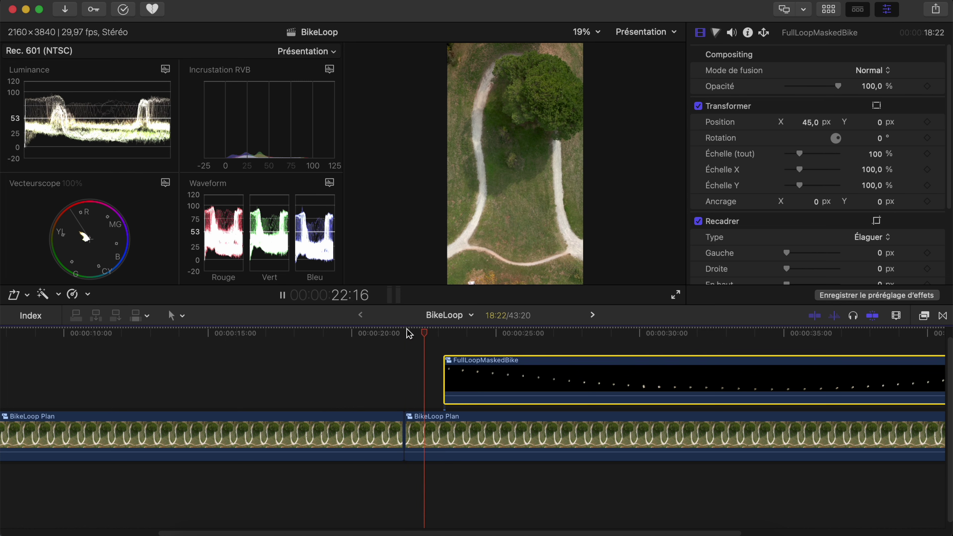
{"action": "key", "text": "space"}
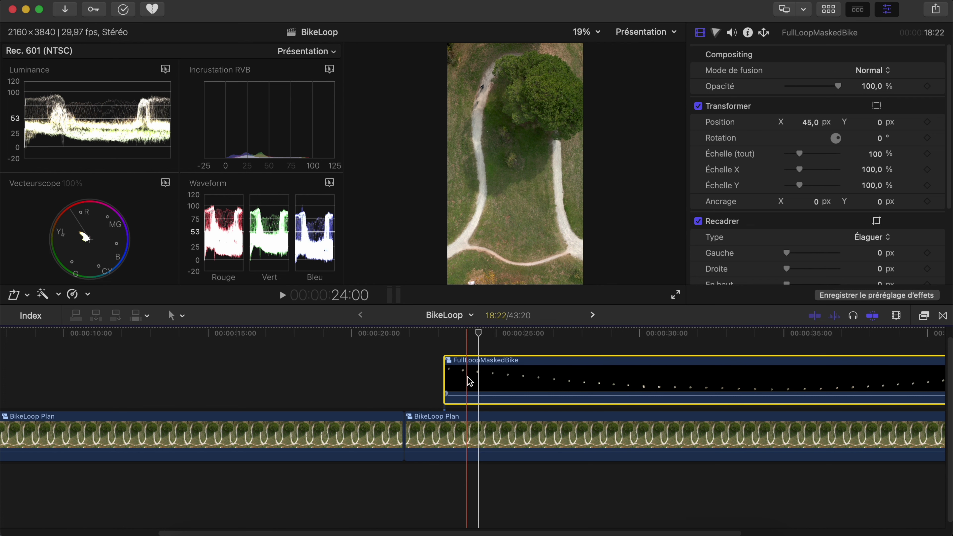
{"action": "mouse_move", "coordinate": [469, 376]}
{"action": "left_mouse_down"}
{"action": "mouse_move", "coordinate": [482, 377]}
{"action": "mouse_move", "coordinate": [474, 378]}
{"action": "left_mouse_up"}
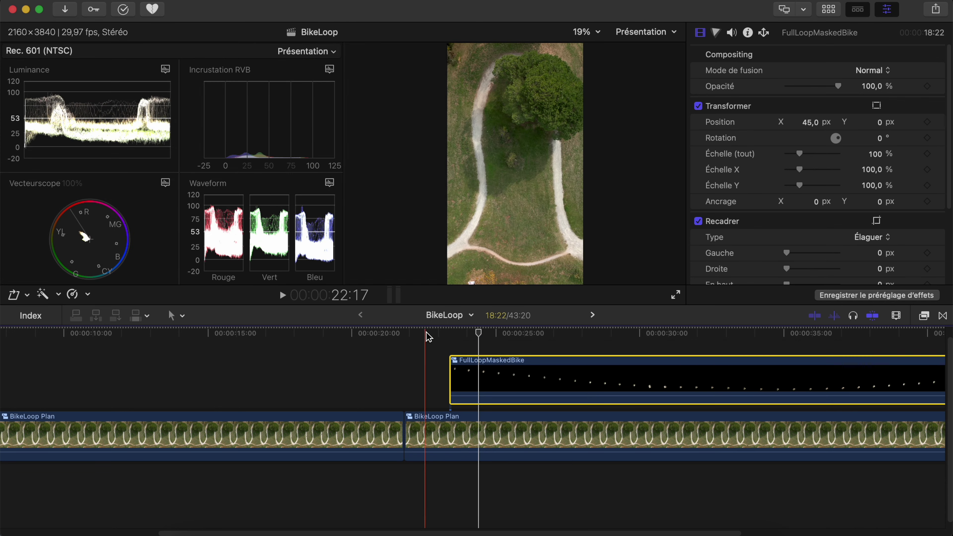